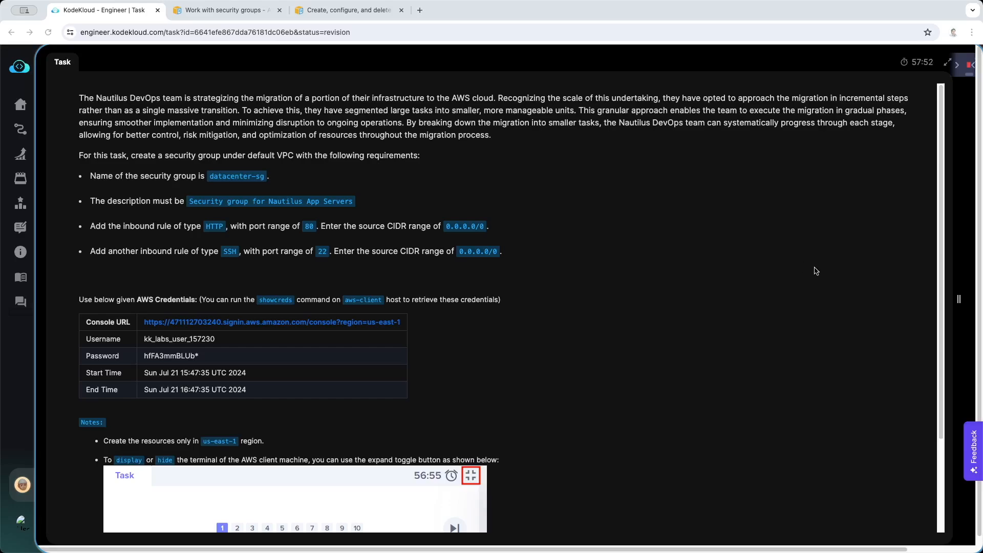
Reveal the terminal beside the task text and review the required security group name and description
drag(958, 299, 395, 303)
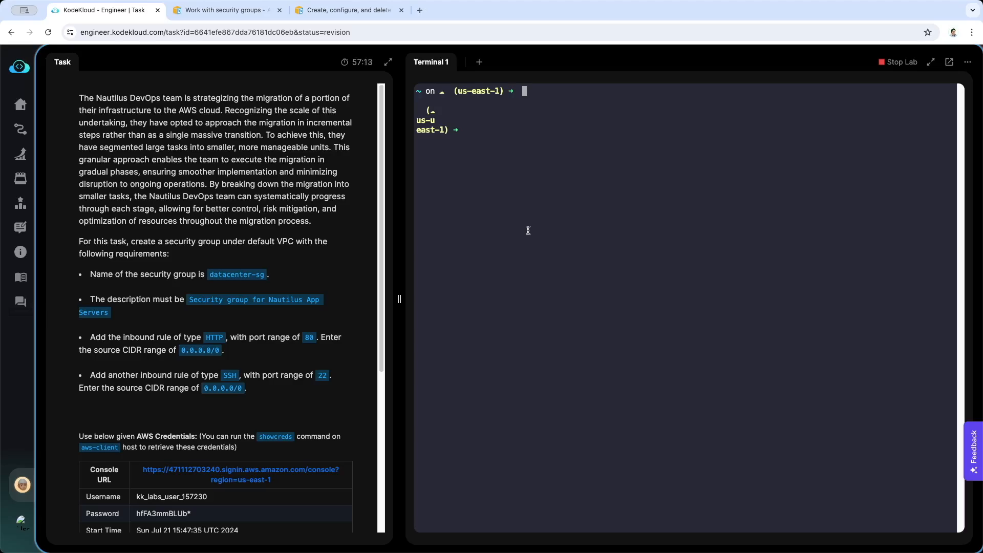
scroll(342, 323, down, 2)
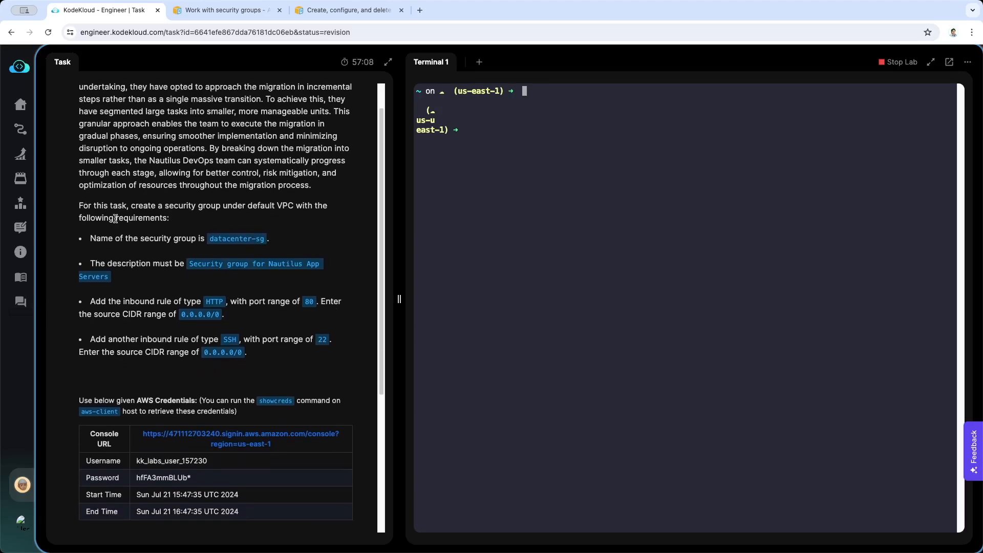
scroll(167, 209, down, 1)
scroll(167, 208, down, 1)
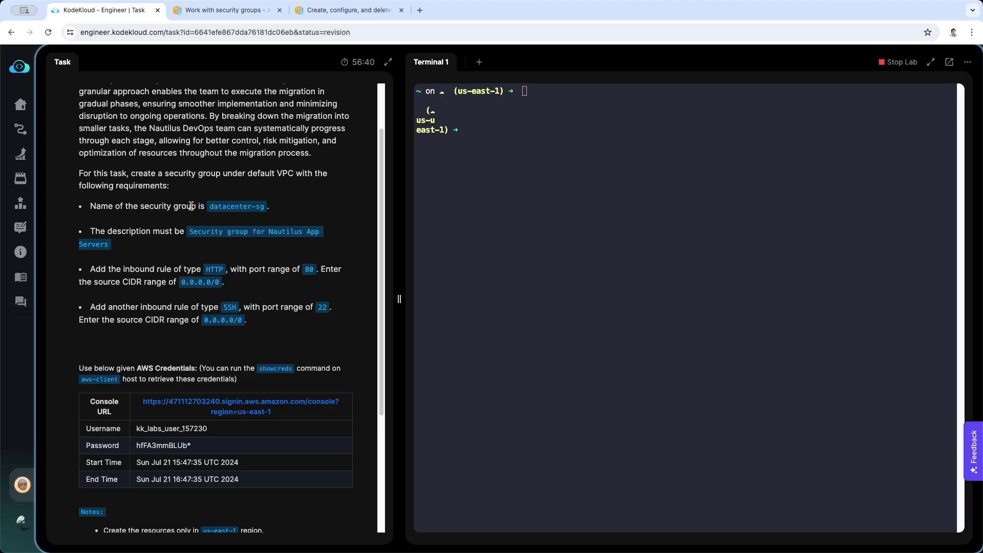
drag(208, 207, 266, 206)
click(314, 197)
scroll(167, 274, down, 1)
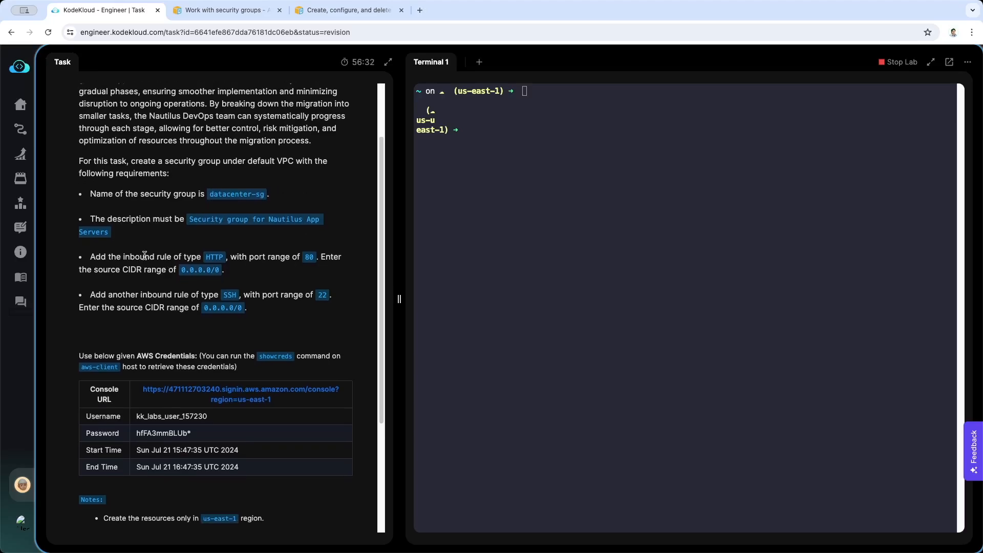
Review the task's inbound rule requirements for HTTP and SSH, including their port ranges and source CIDR ranges
double_click(214, 258)
click(209, 257)
double_click(209, 256)
double_click(310, 255)
click(107, 270)
scroll(270, 279, down, 2)
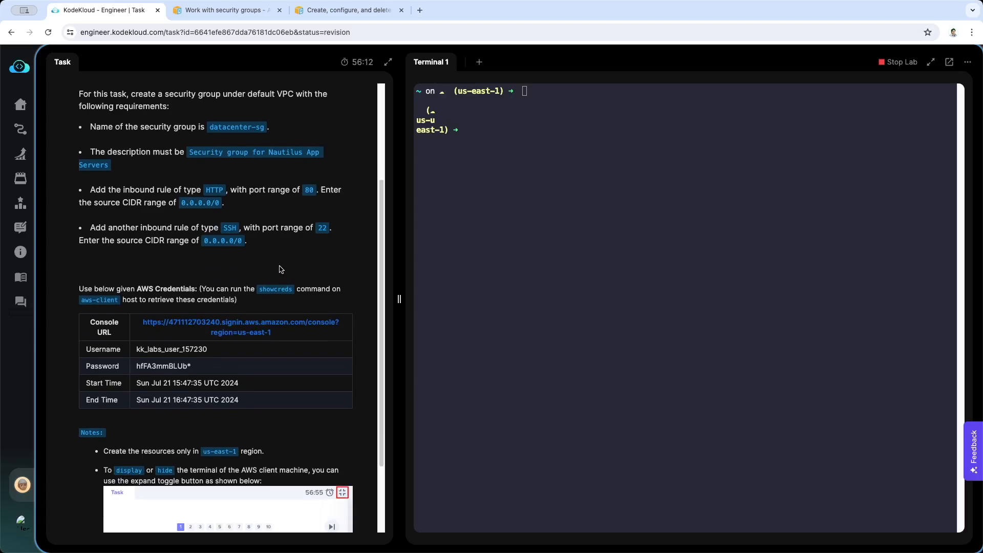
double_click(322, 228)
click(316, 255)
scroll(195, 241, up, 1)
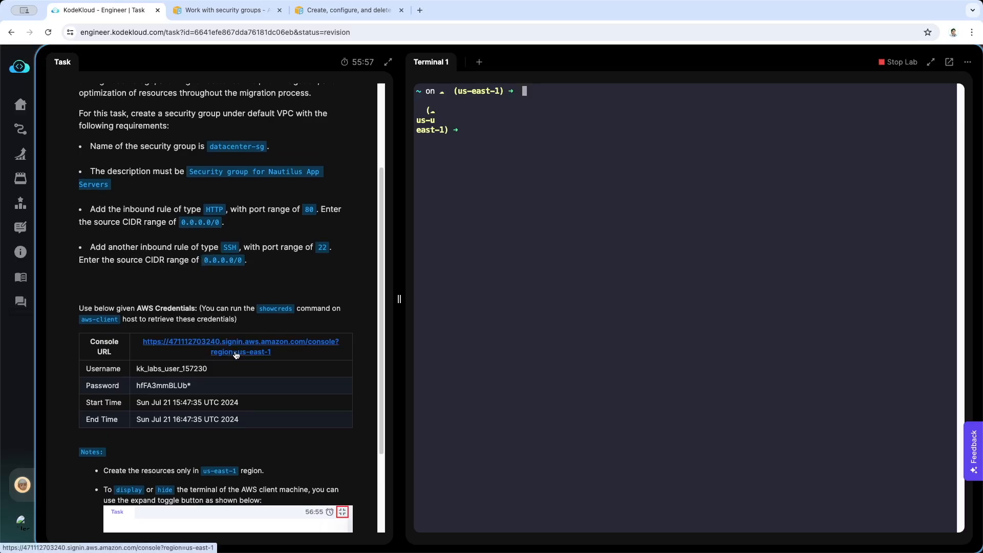
Run showcreds in the terminal and open the AWS console URL from its output
scroll(235, 354, down, 5)
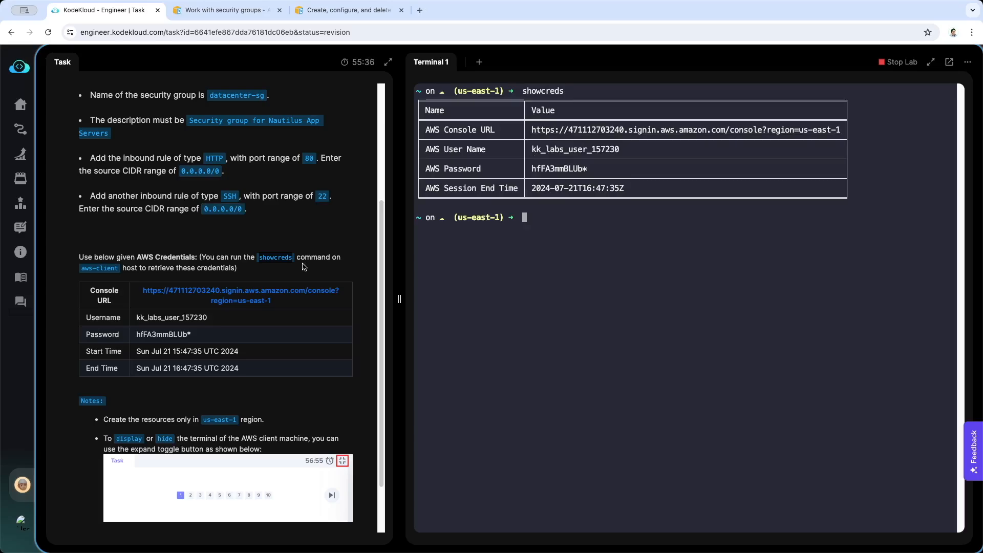
click(575, 132)
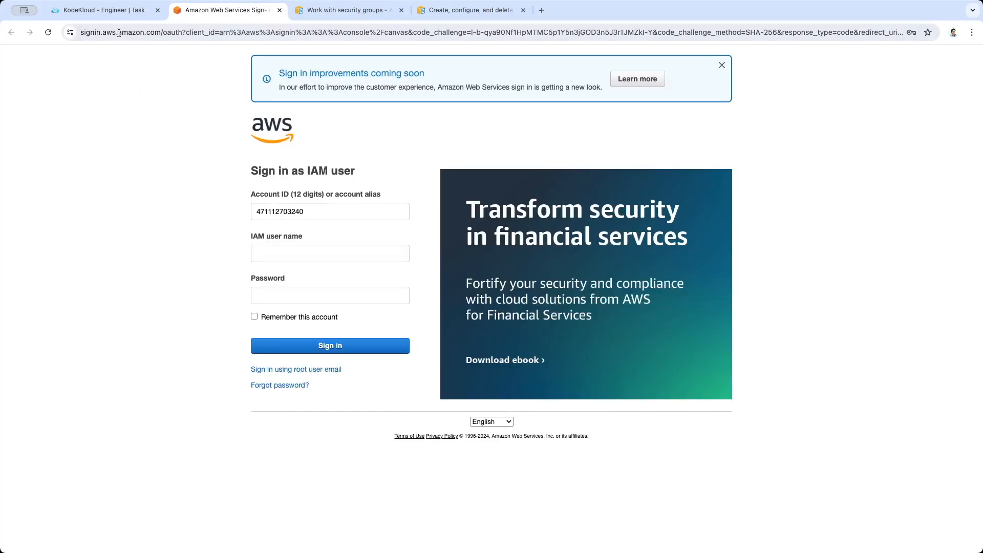
Copy the AWS user name from the terminal output into the IAM user name field of the sign-in page
click(123, 15)
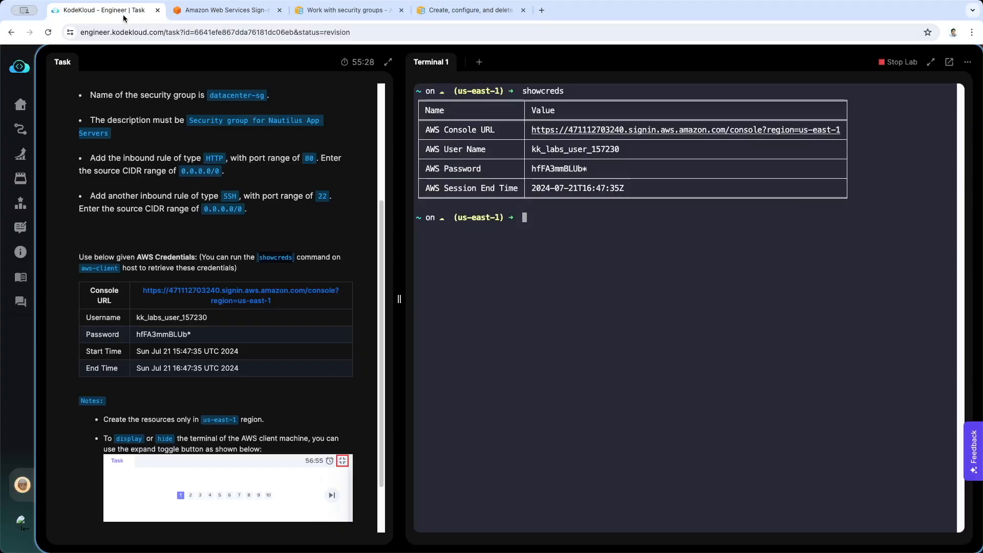
double_click(571, 149)
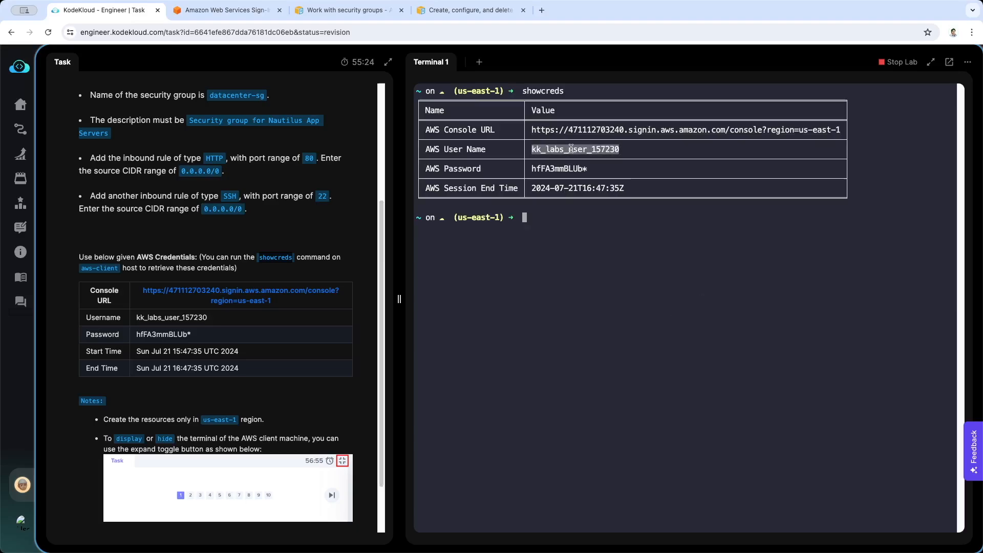
click(226, 11)
right_click(287, 255)
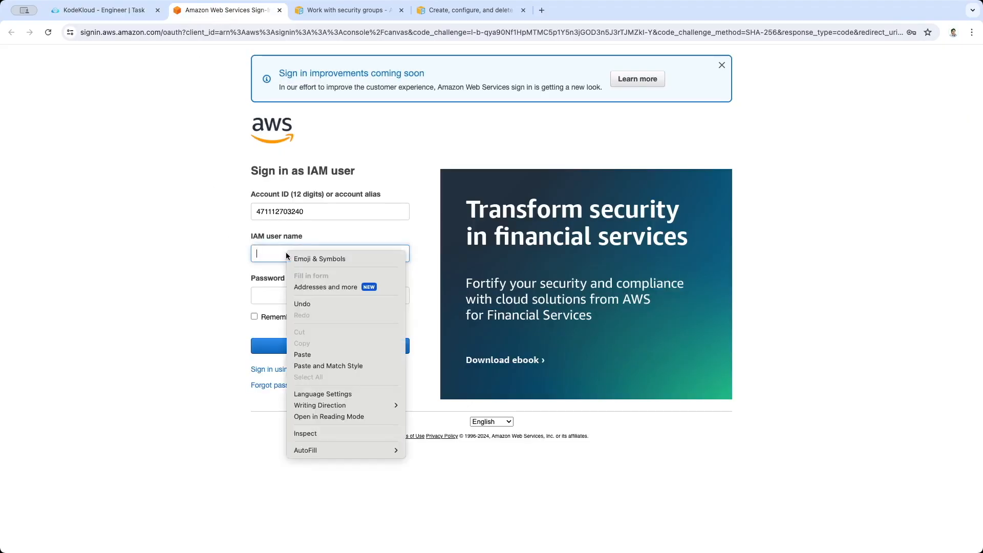
click(303, 355)
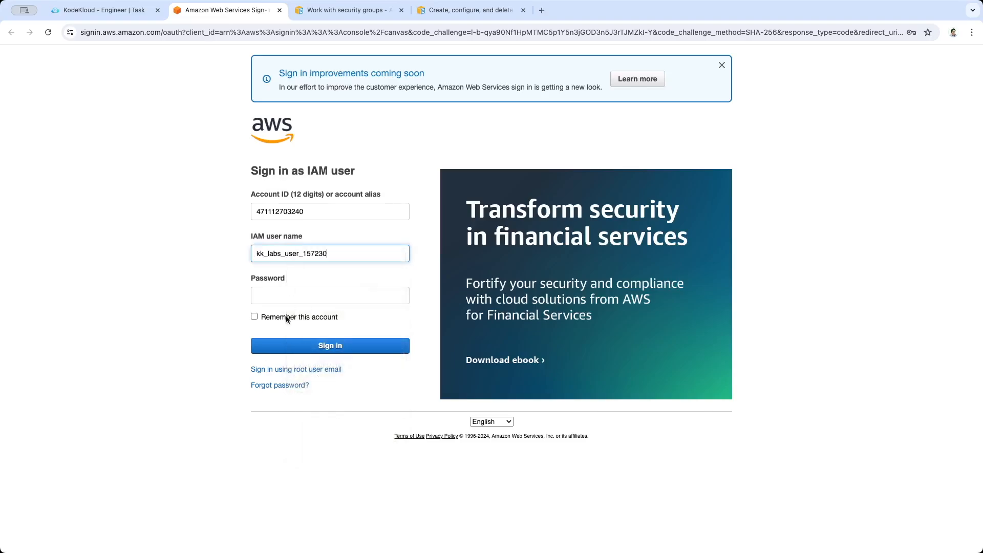
Copy the AWS password from the terminal output into the sign-in page's password field and sign in to the console
click(102, 11)
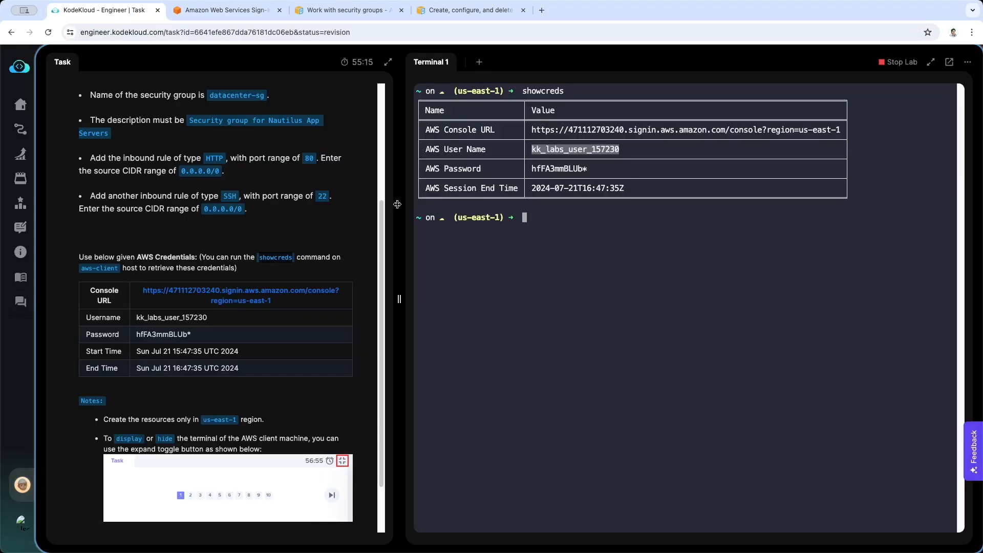
drag(532, 169, 588, 169)
key(super+c)
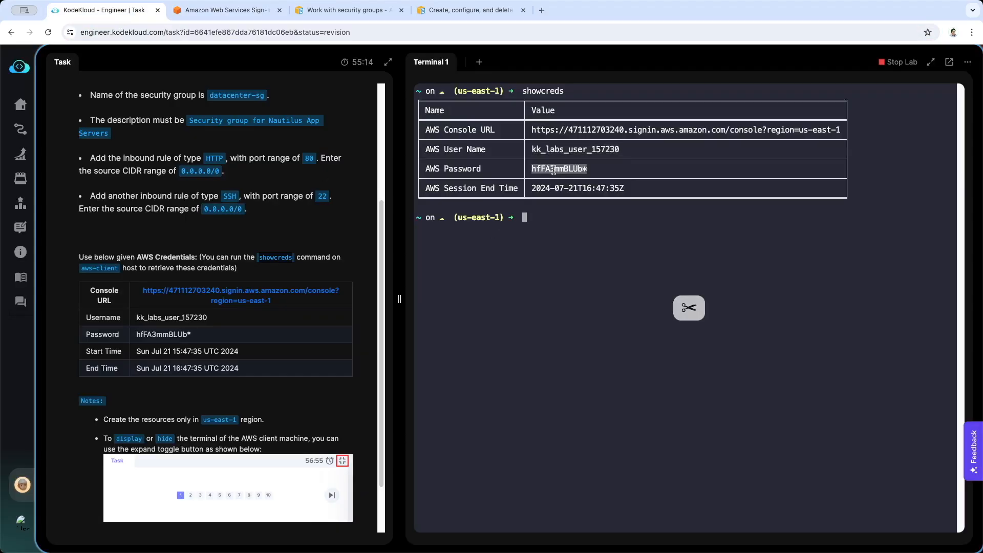
click(188, 11)
right_click(260, 295)
click(276, 401)
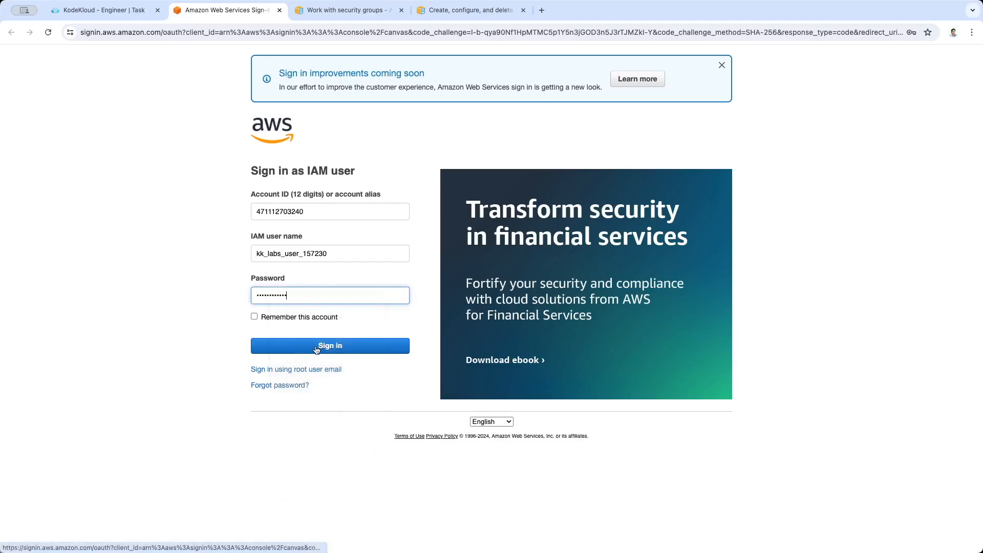
click(316, 346)
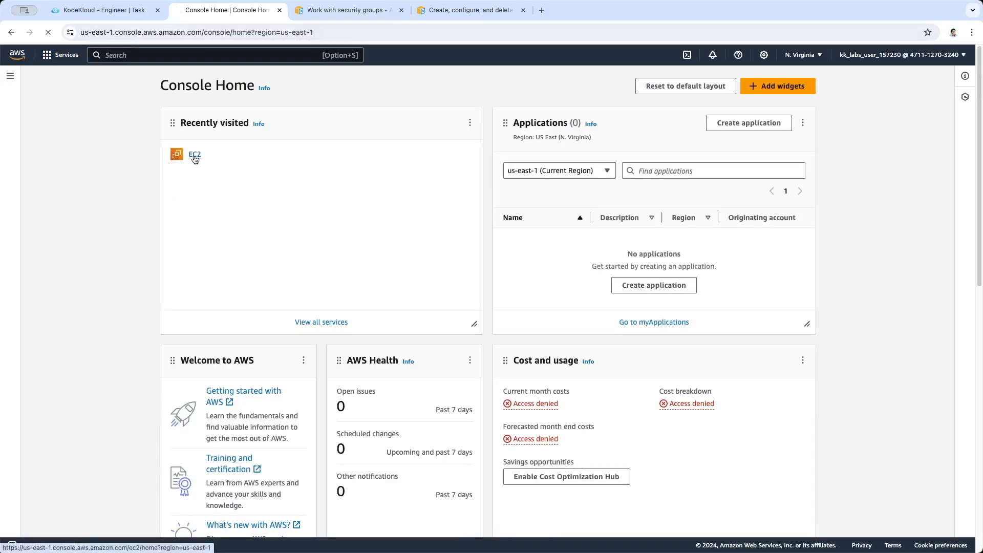
Open the EC2 service and show its Security Groups list
click(181, 157)
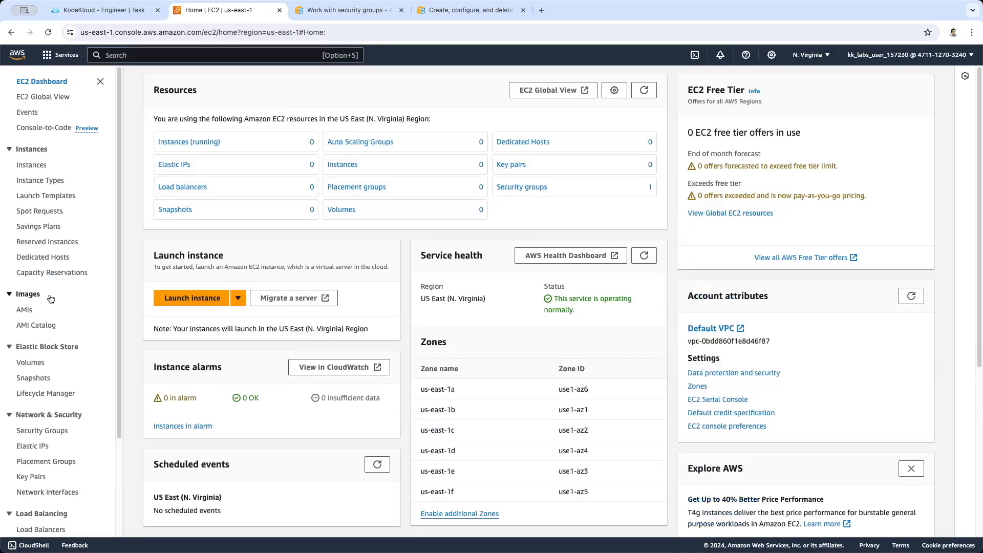
scroll(53, 300, down, 3)
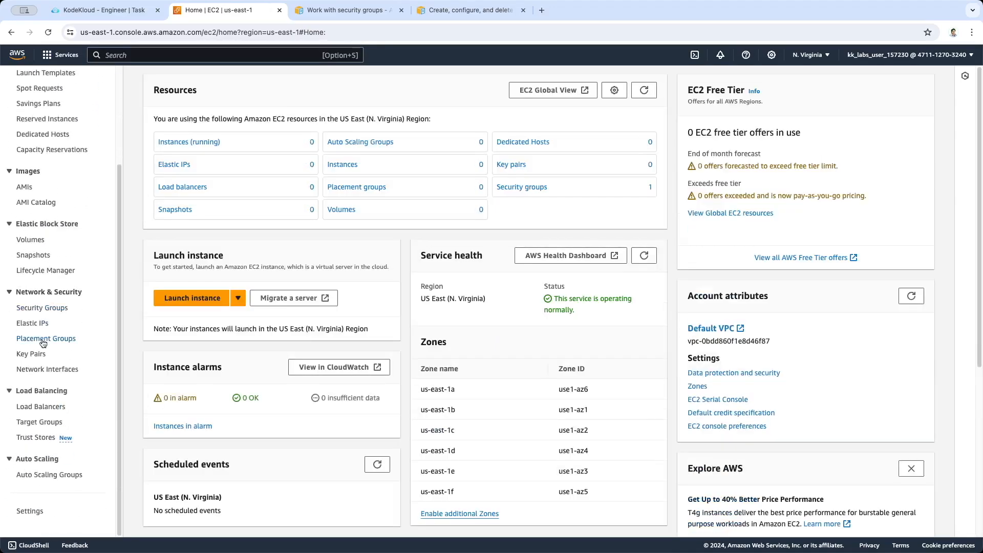
click(50, 307)
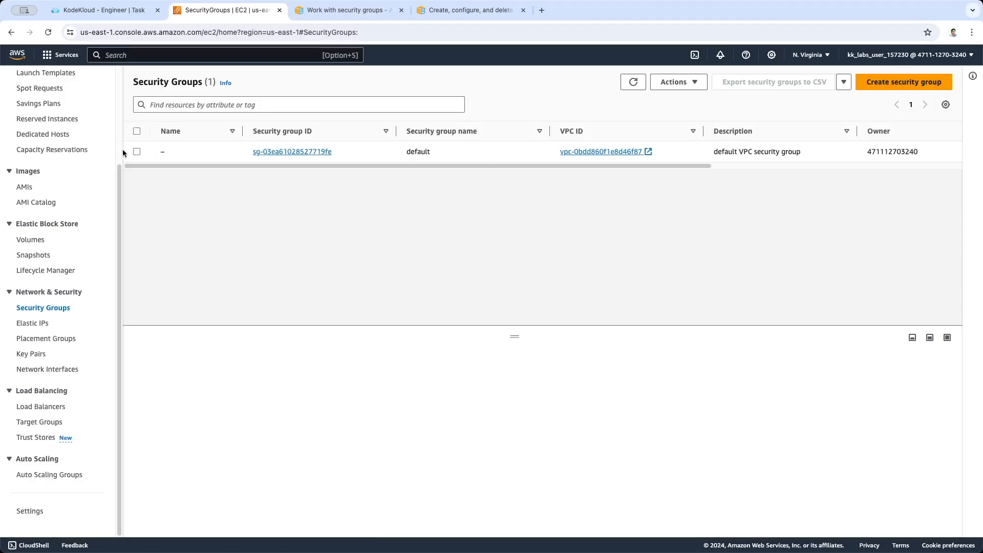
Try to delete the default VPC security group
click(136, 152)
click(674, 81)
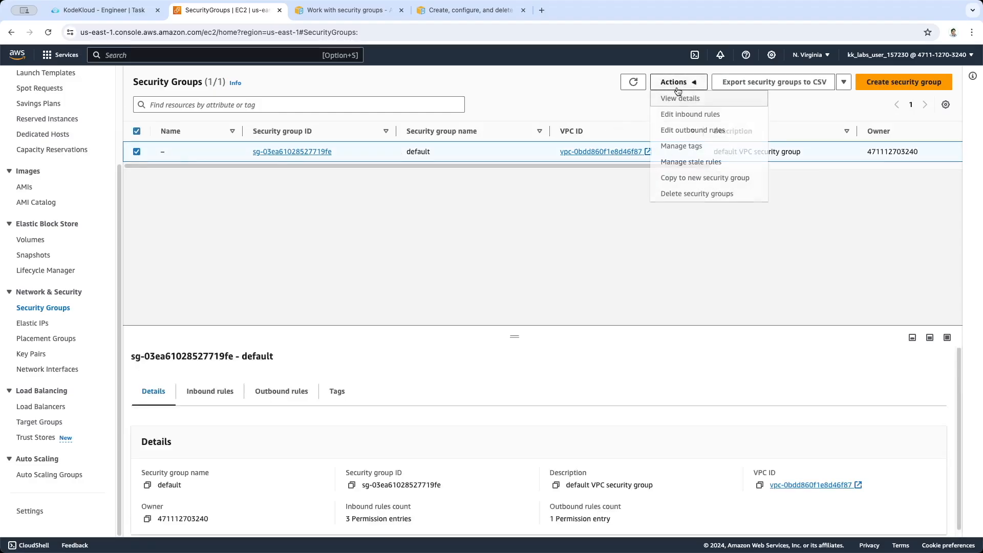
click(671, 193)
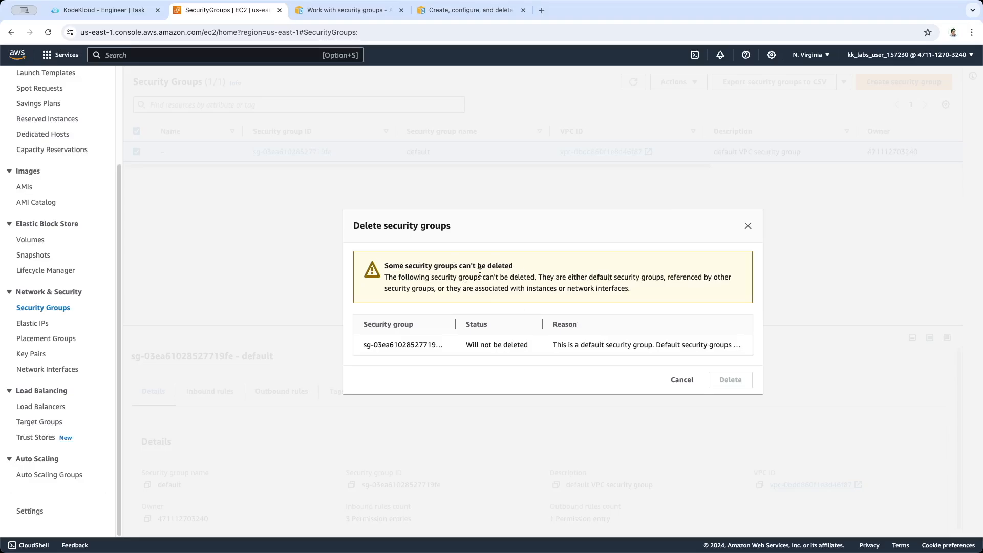
click(681, 380)
click(137, 152)
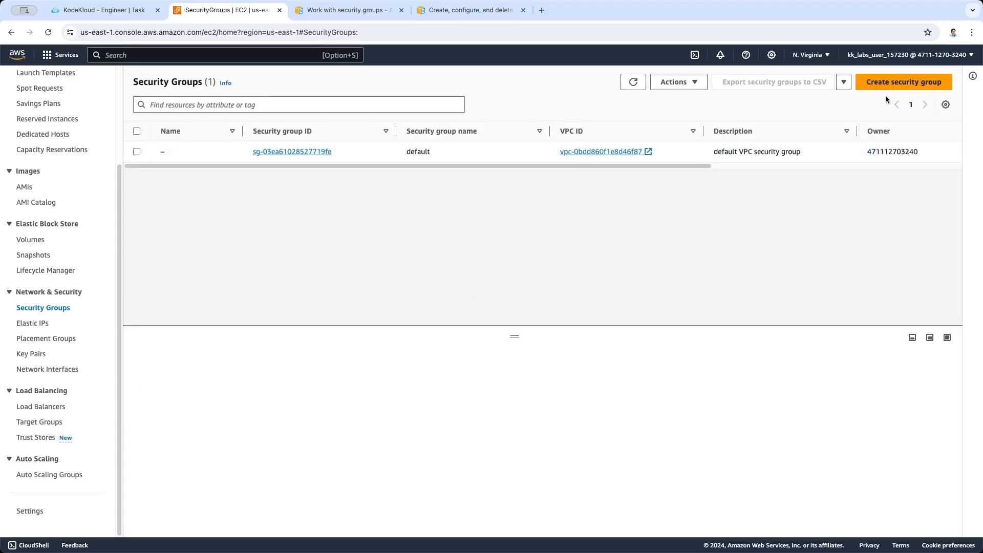
Start creating a security group and copy its name, datacenter-sg, from the task page
click(893, 83)
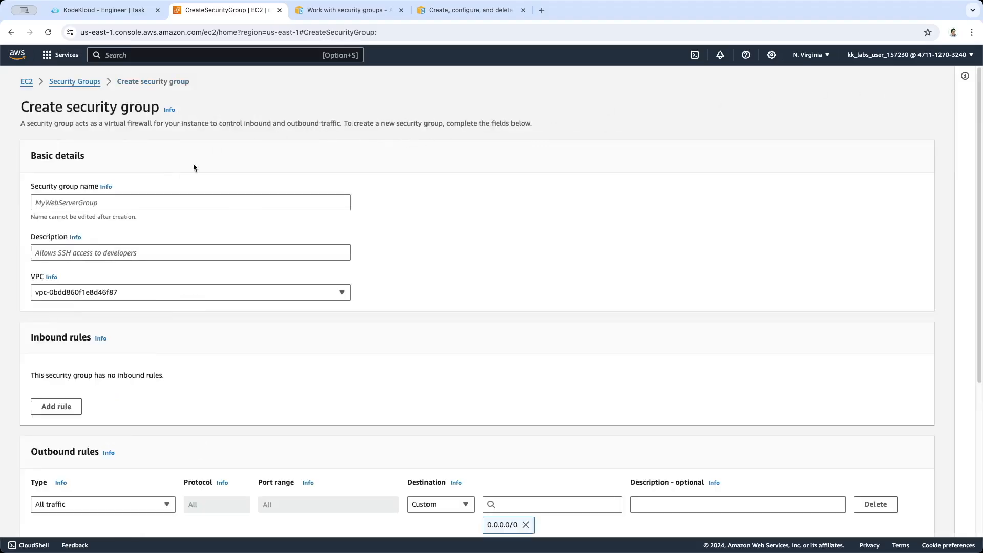
click(94, 12)
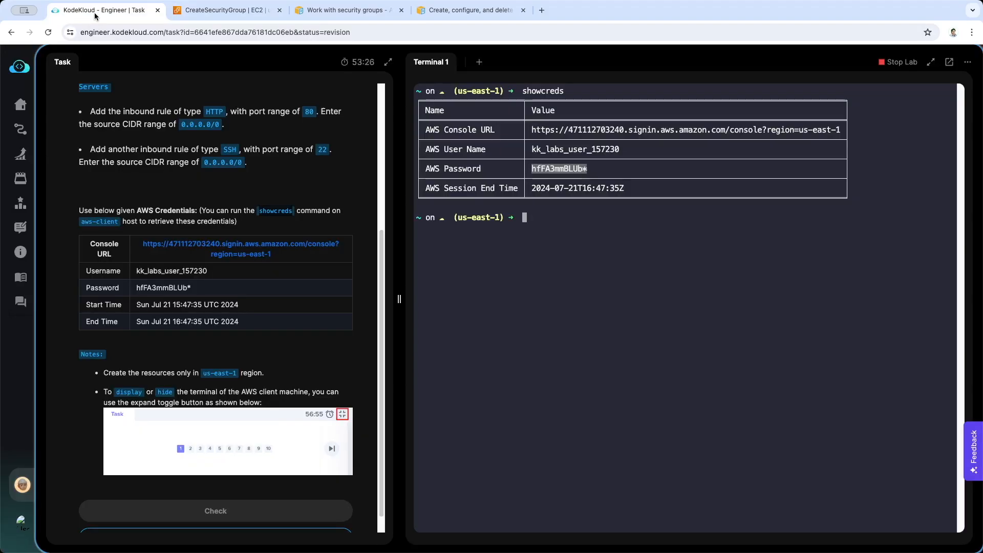
scroll(179, 138, up, 3)
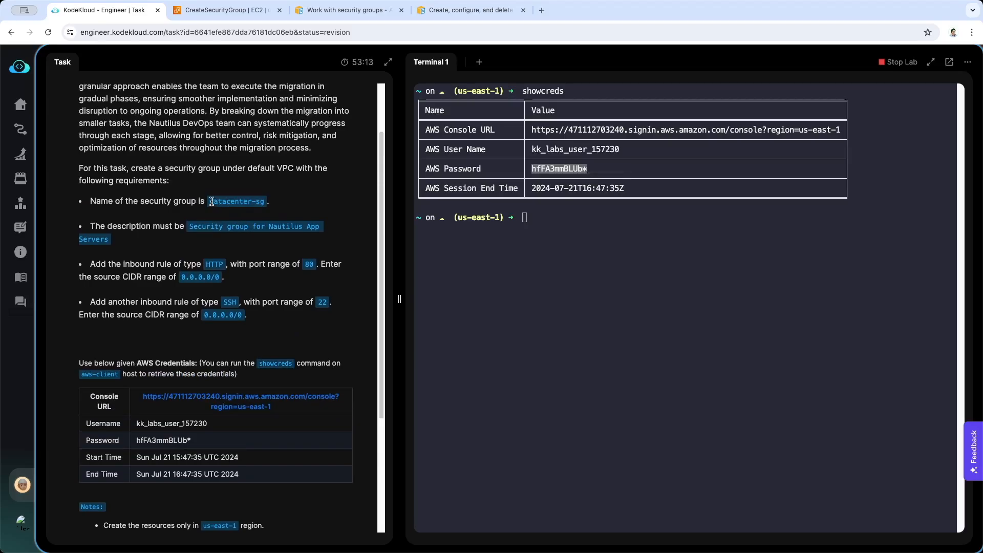
drag(212, 201, 266, 202)
key(super+c)
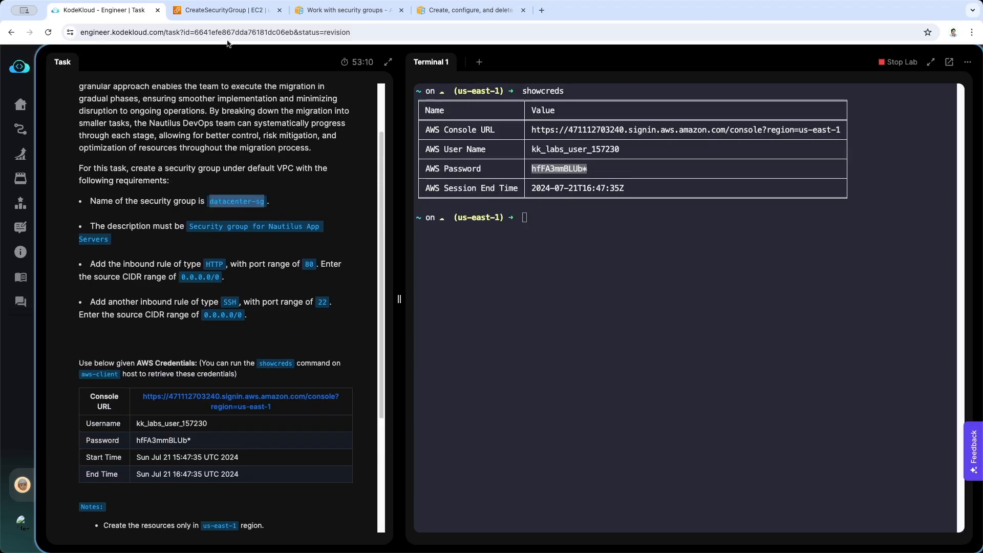
key(ctrl+Tab)
key(super+v)
key(Tab)
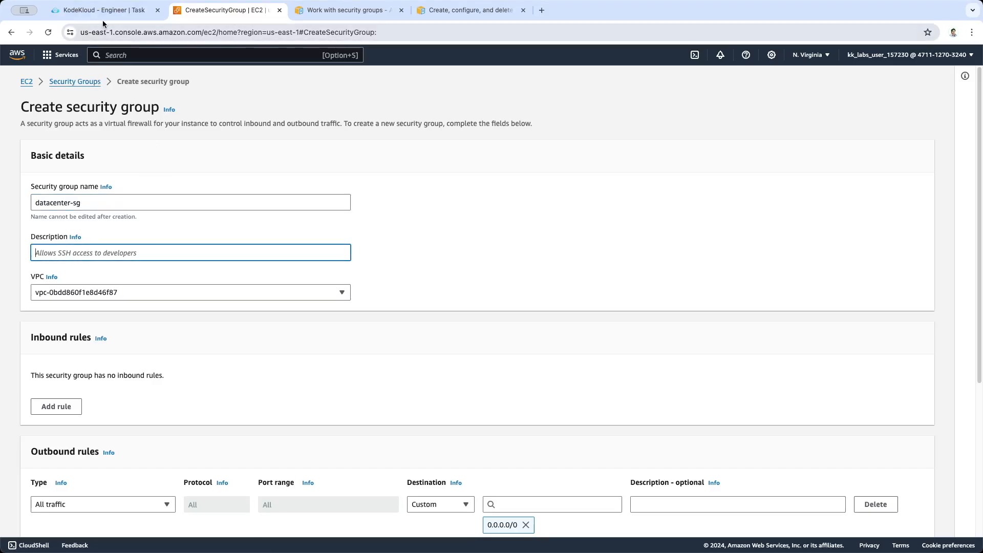
Copy the description "Security group for Nautilus App Servers" from the task into the new group and check its VPC selection
click(106, 17)
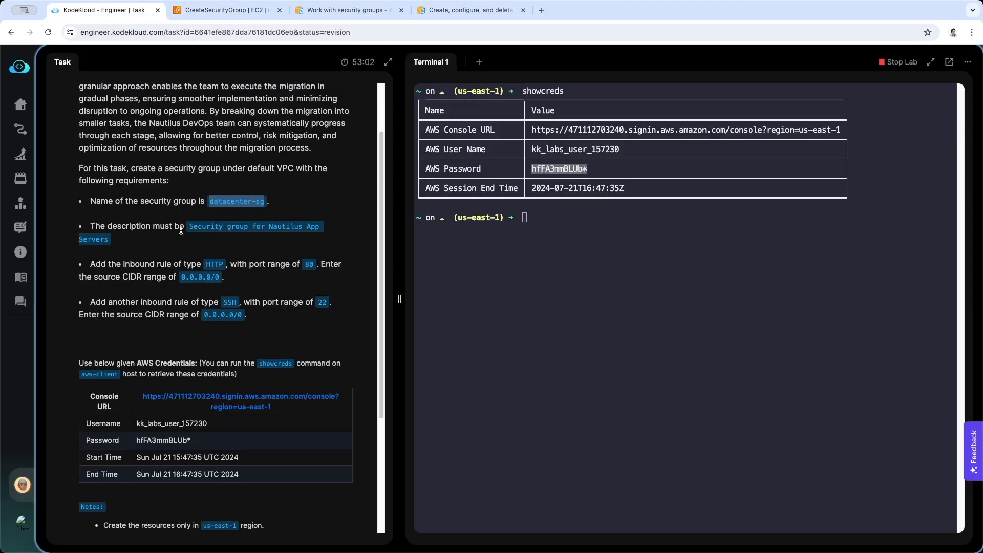
drag(188, 226, 107, 240)
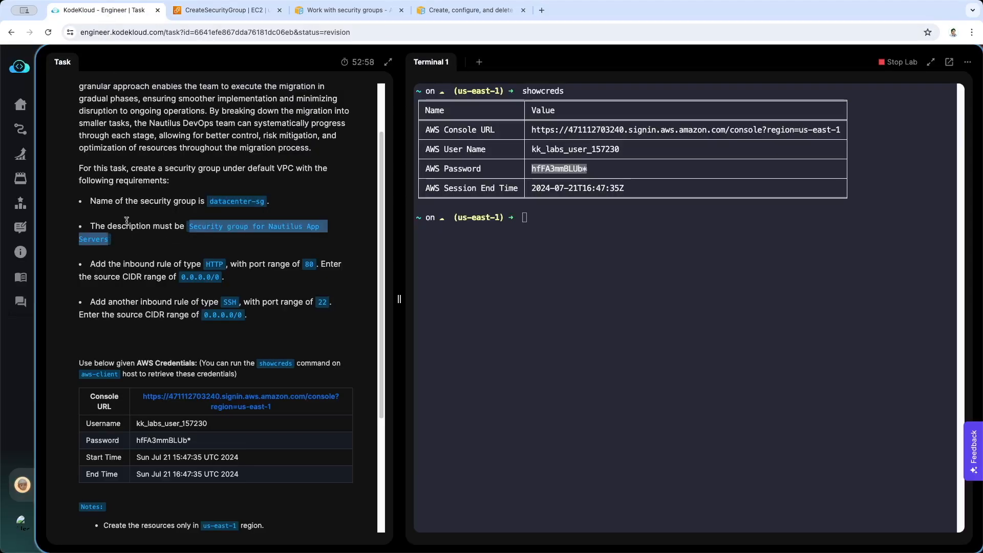
click(226, 19)
text(Security group for Nautilus App Servers)
scroll(429, 273, down, 2)
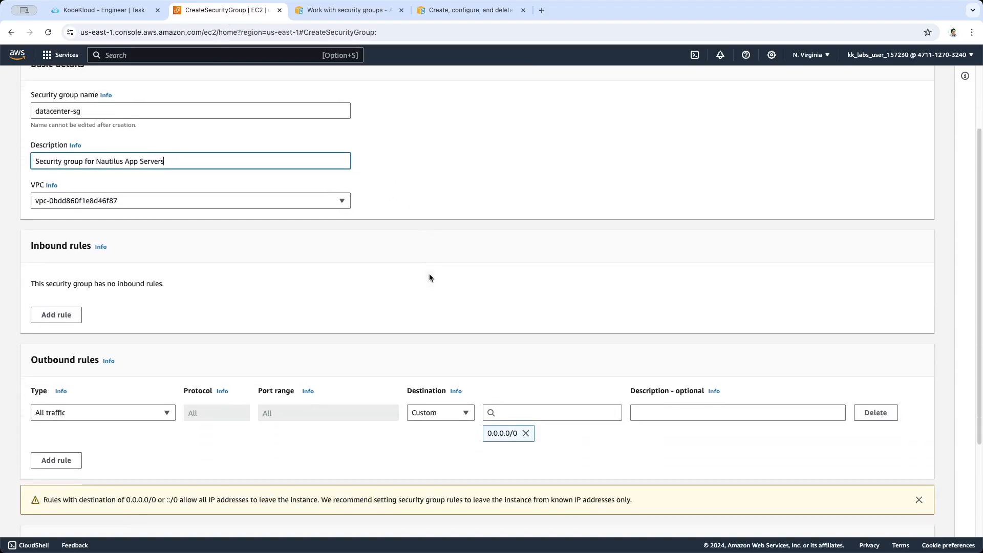
click(327, 205)
click(416, 203)
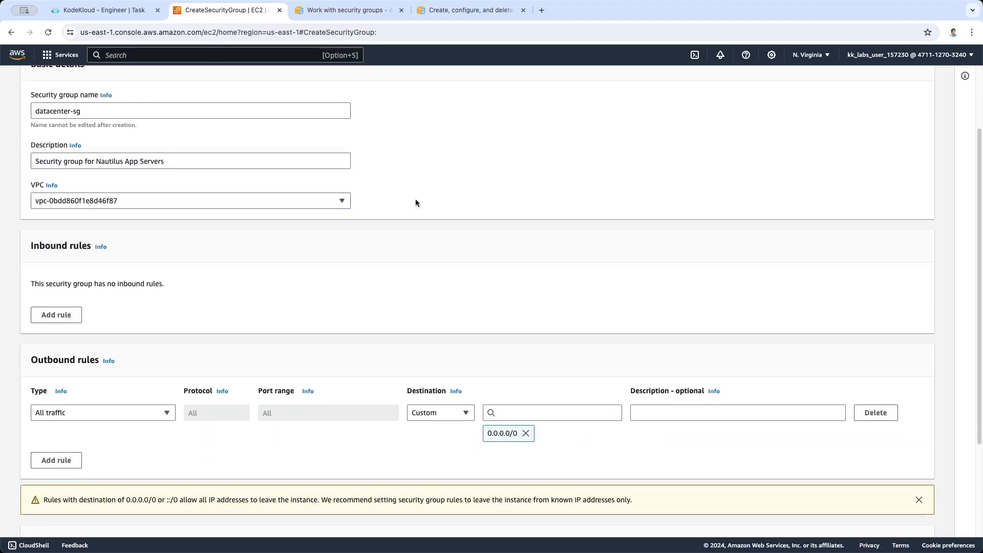
scroll(415, 202, up, 1)
scroll(301, 260, up, 1)
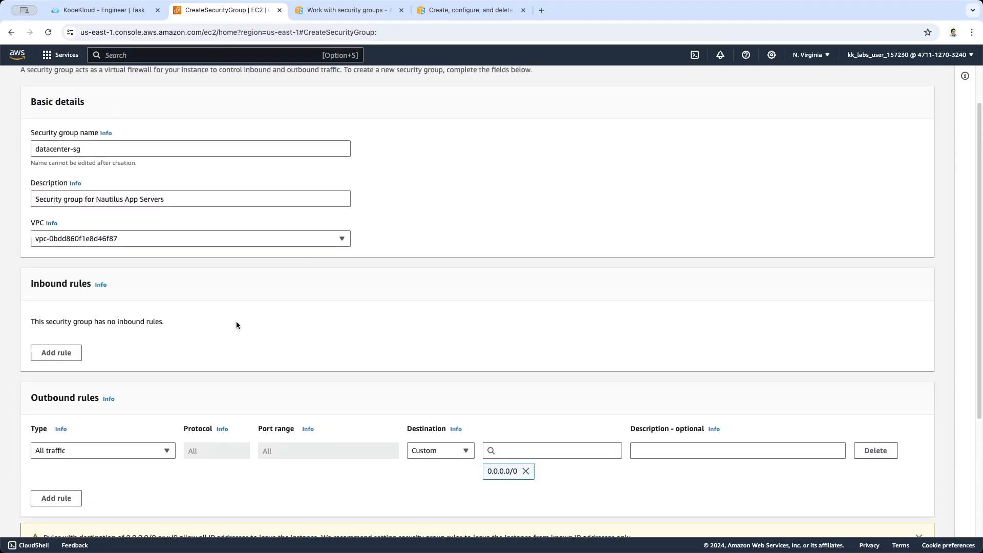
Add an inbound rule and set its type to HTTP, as required on the task page
click(69, 352)
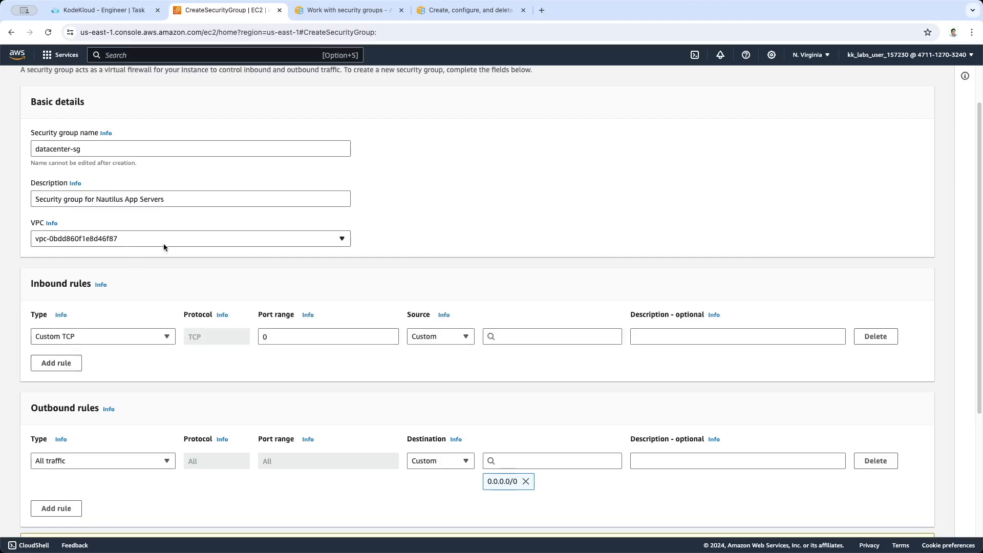
scroll(164, 244, down, 1)
click(133, 16)
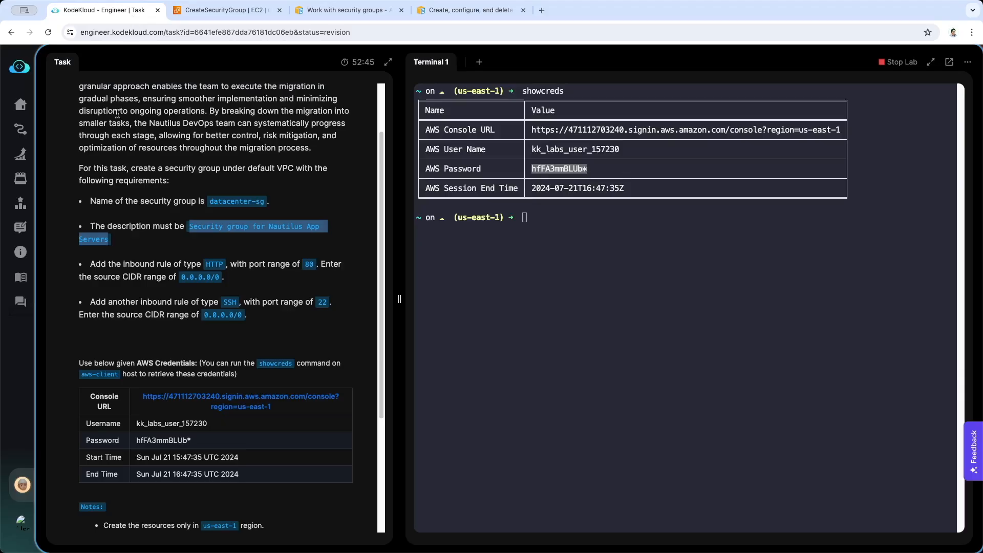
click(155, 263)
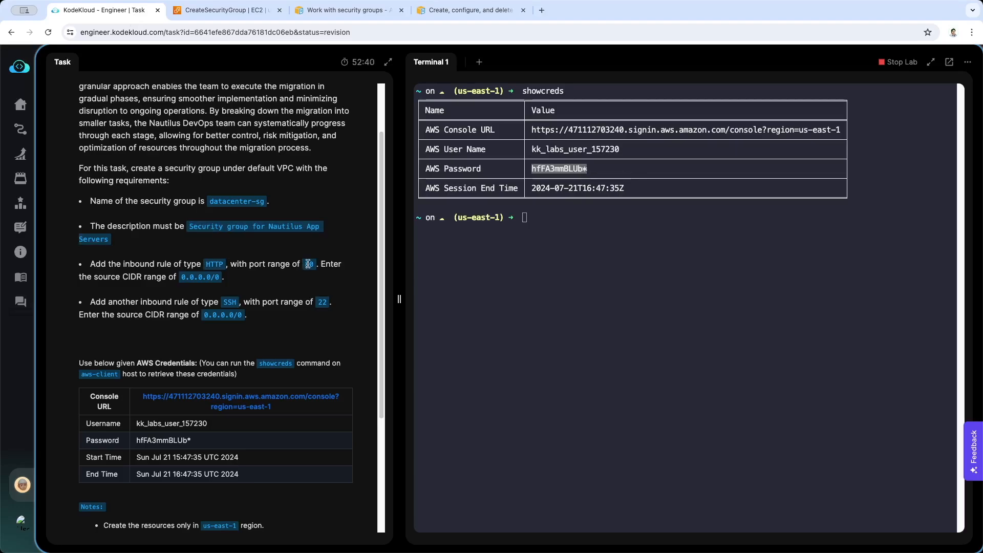
click(225, 10)
click(156, 318)
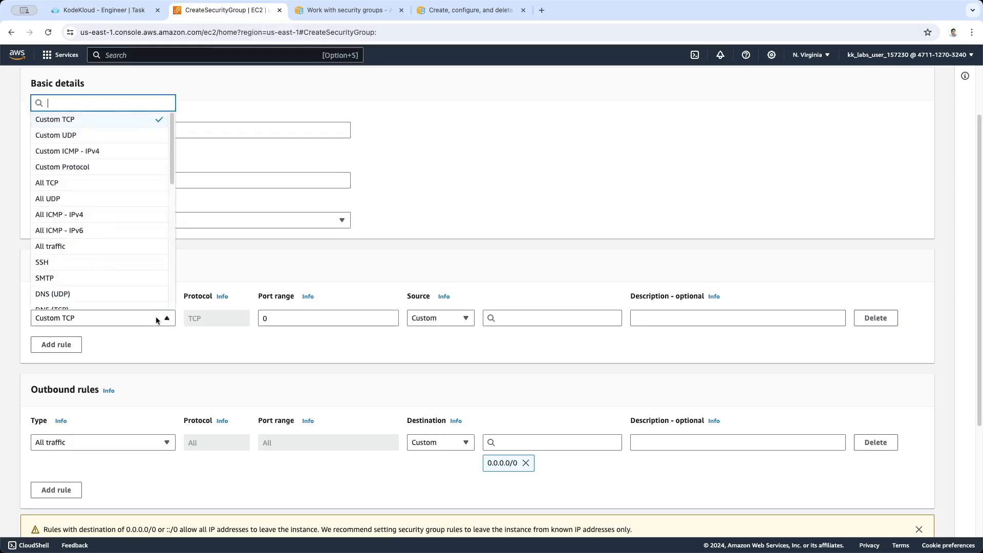
scroll(114, 195, down, 5)
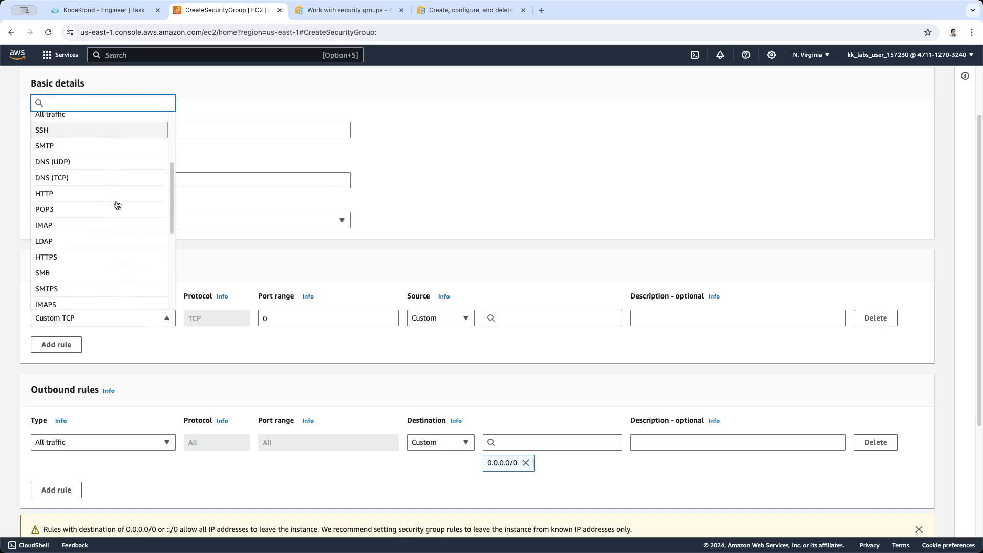
click(116, 195)
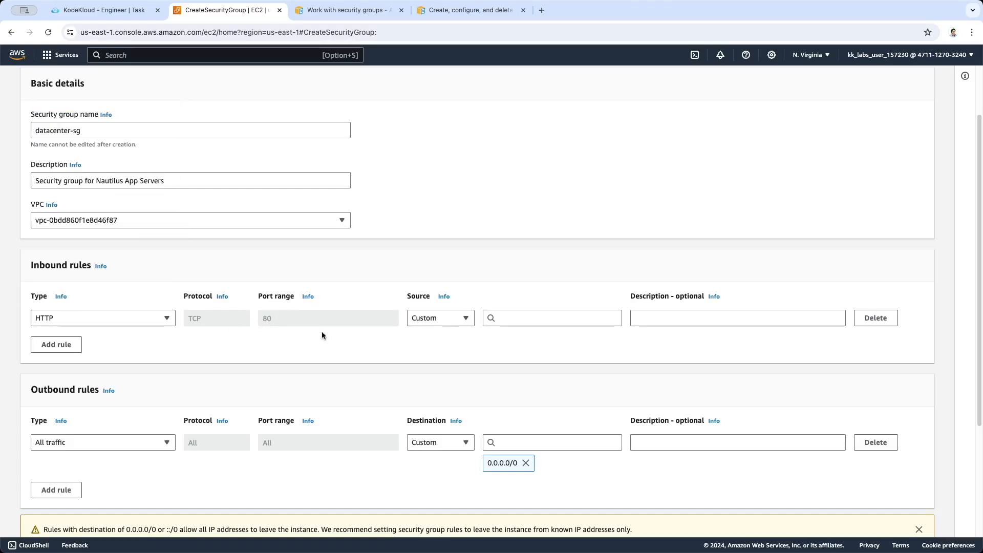
click(450, 318)
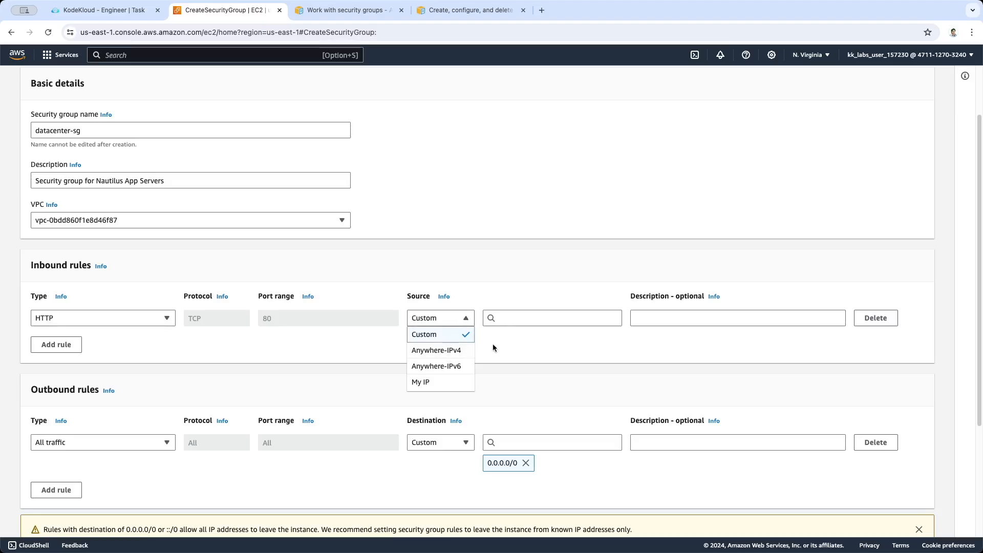
click(456, 349)
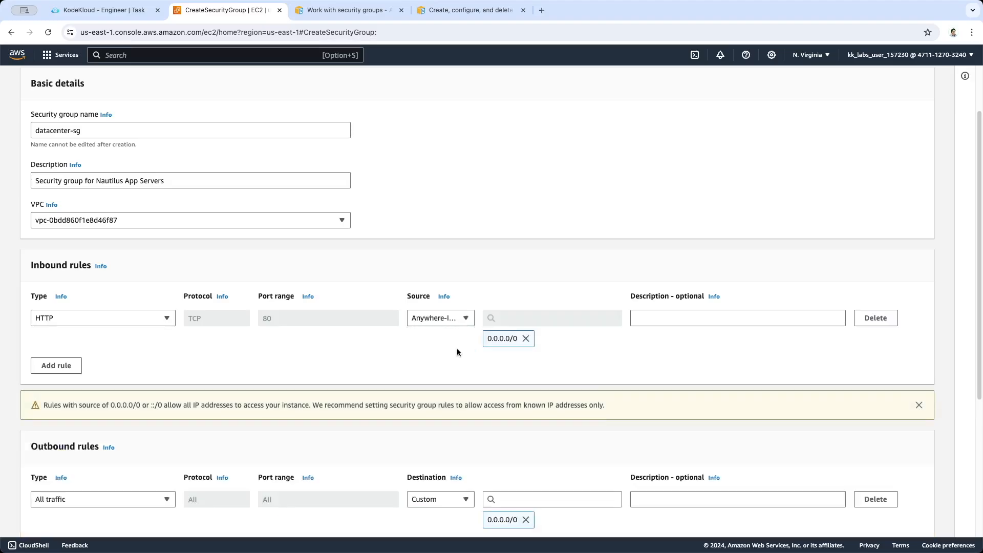
click(529, 342)
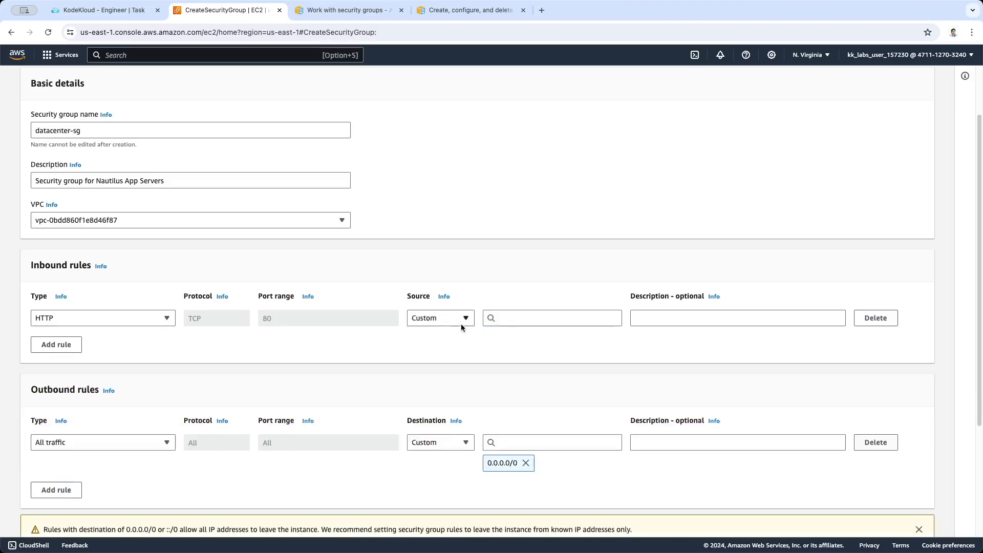
Set the HTTP rule's source to the 0.0.0.0/0 CIDR block and check the selected source option
click(506, 319)
click(514, 354)
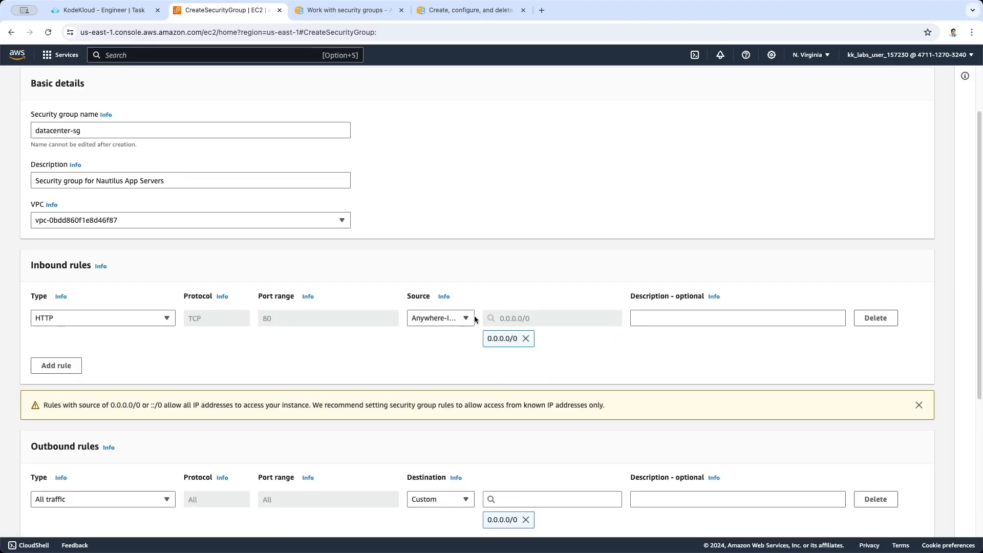
click(435, 318)
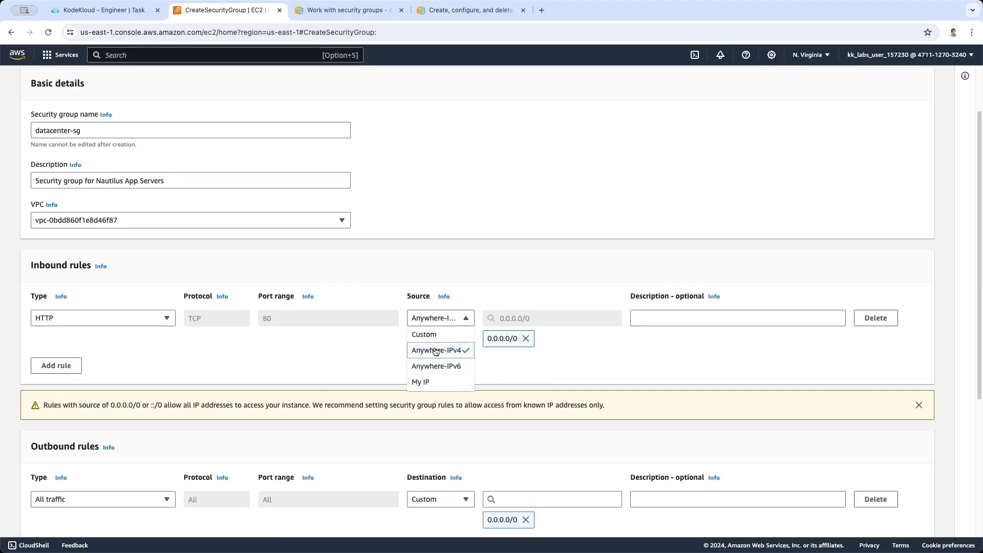
click(444, 319)
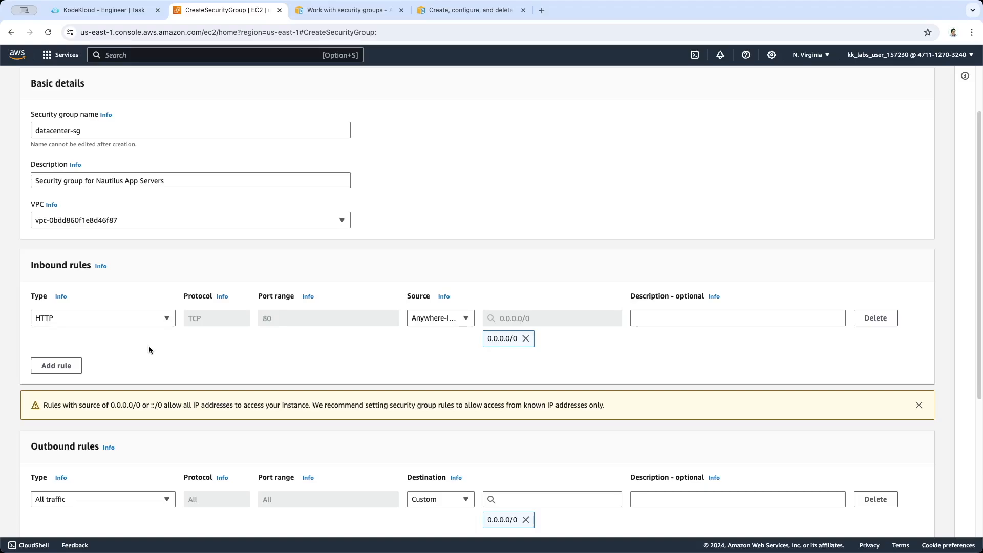
Try Custom TCP as the first inbound rule's type and return the type to HTTP
click(149, 319)
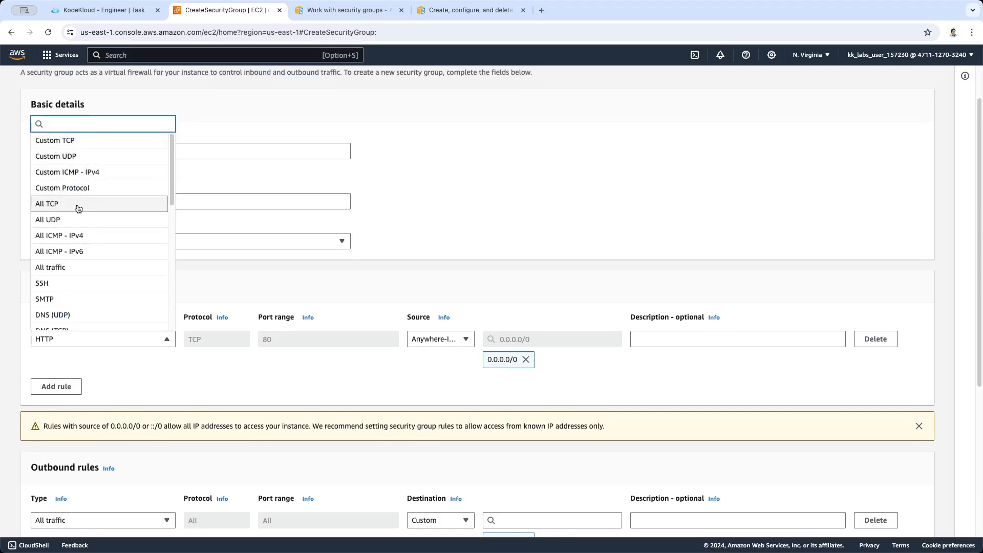
click(77, 140)
click(280, 339)
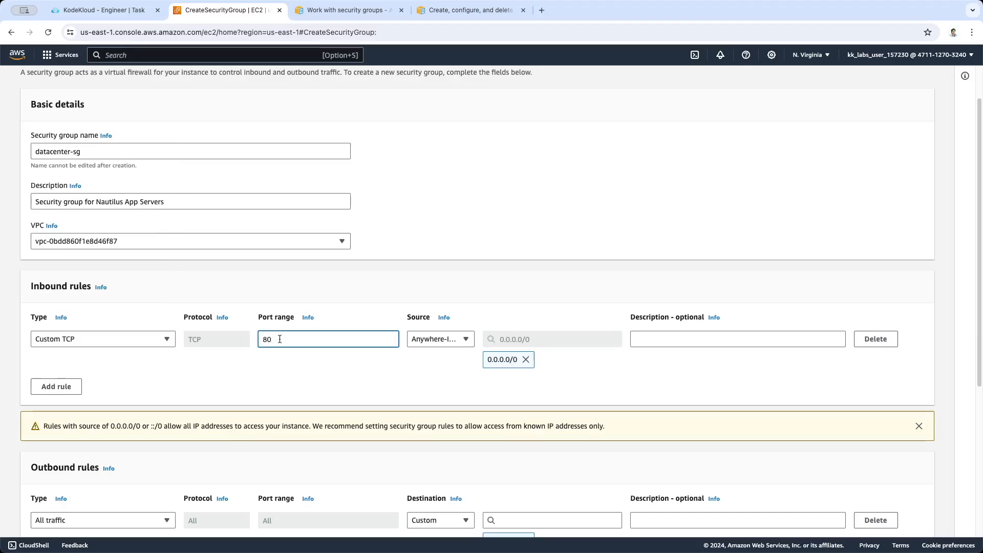
click(152, 340)
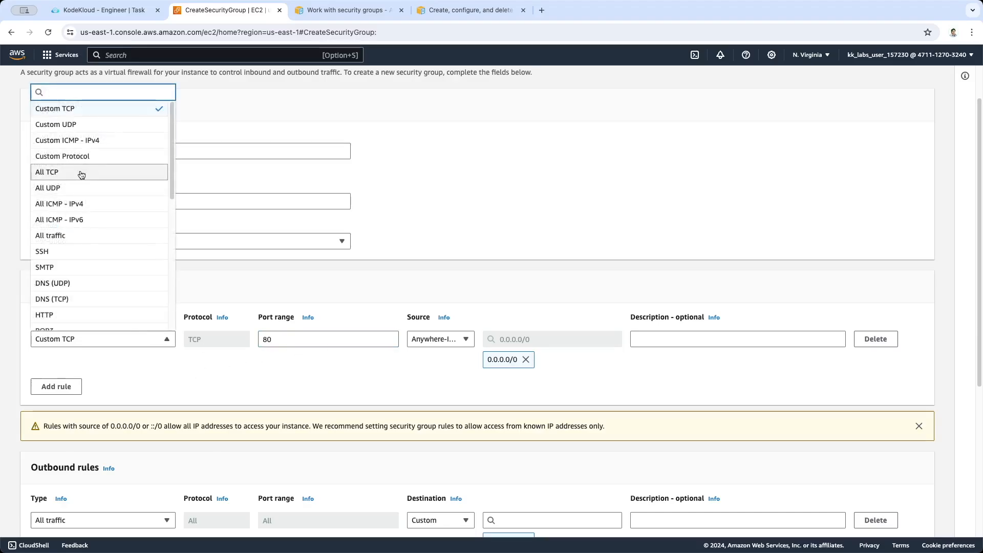
scroll(82, 284, down, 1)
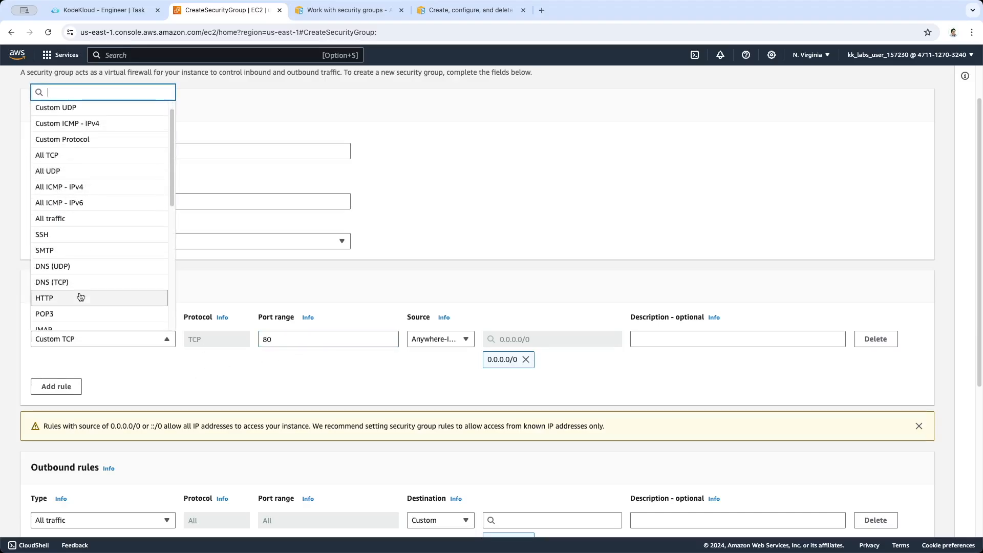
click(81, 296)
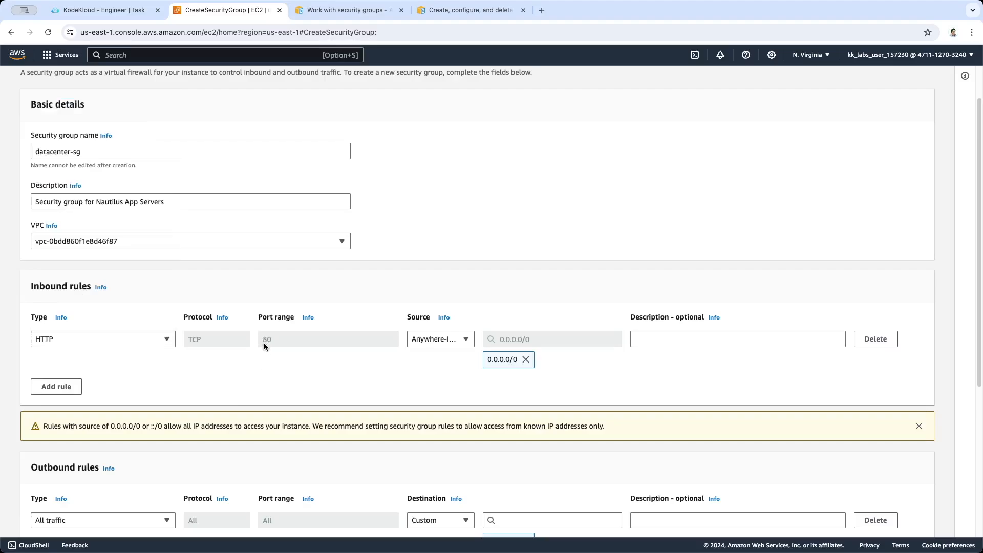
Add a second inbound rule, check its requirements on the task page, and set its type to SSH
scroll(253, 361, down, 2)
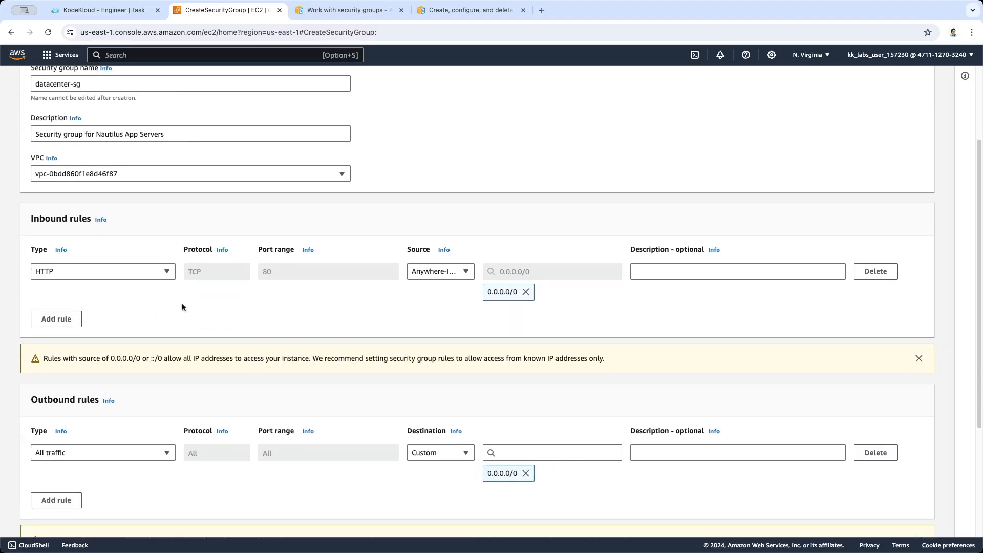
scroll(183, 305, down, 1)
click(73, 302)
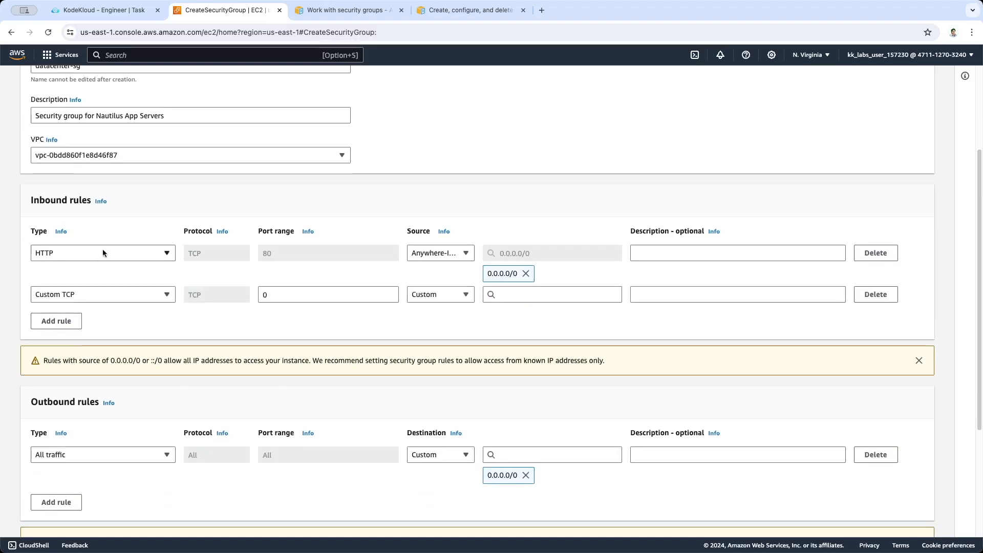
click(102, 10)
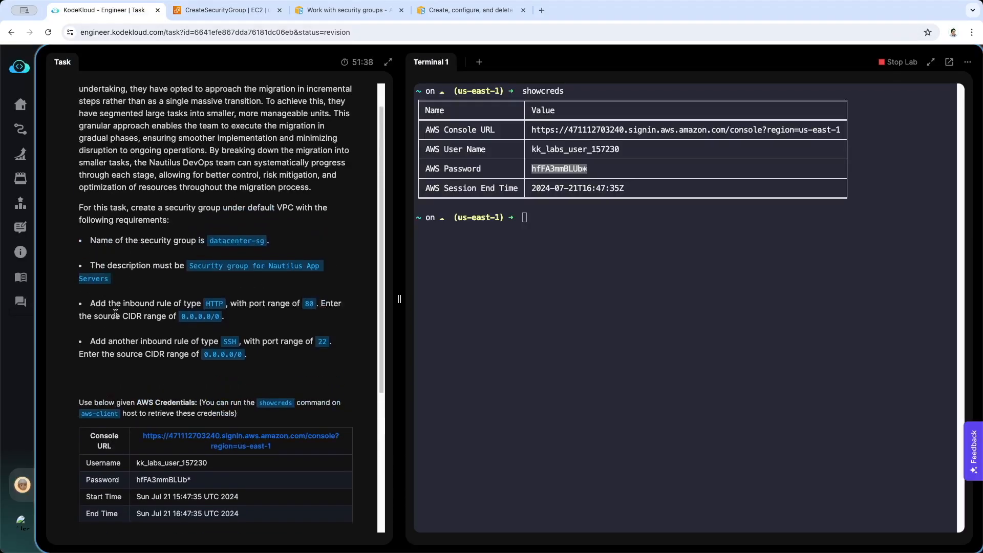
scroll(106, 321, down, 1)
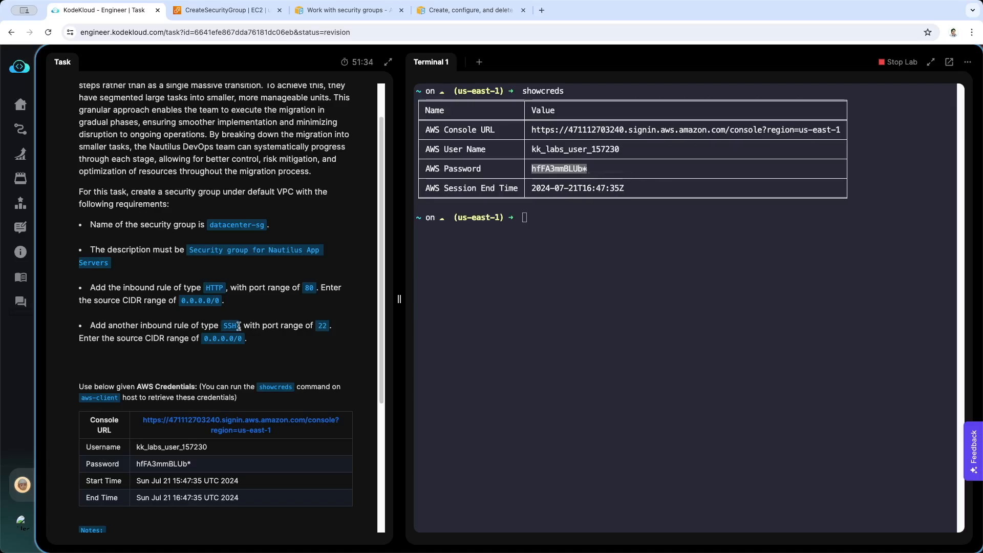
scroll(240, 325, down, 1)
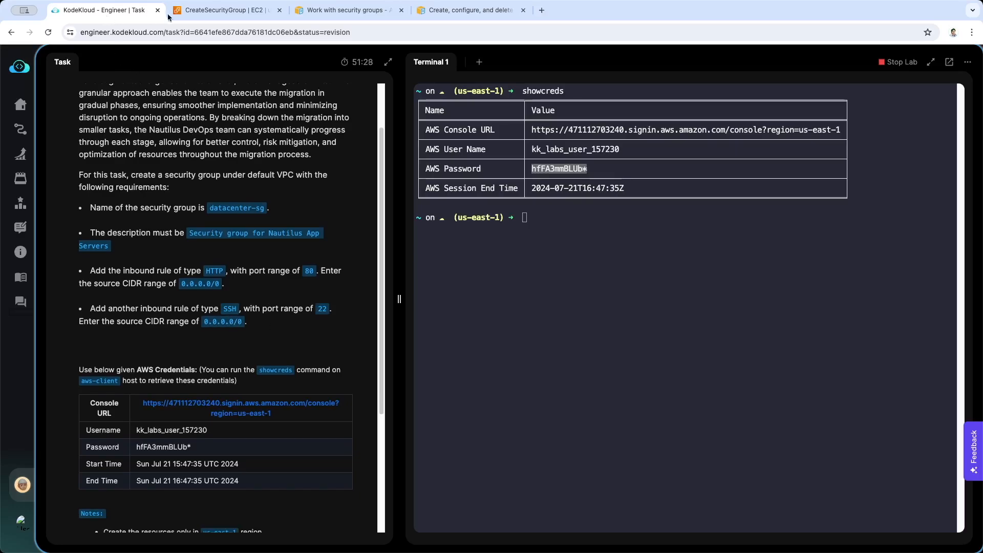
click(225, 11)
click(118, 297)
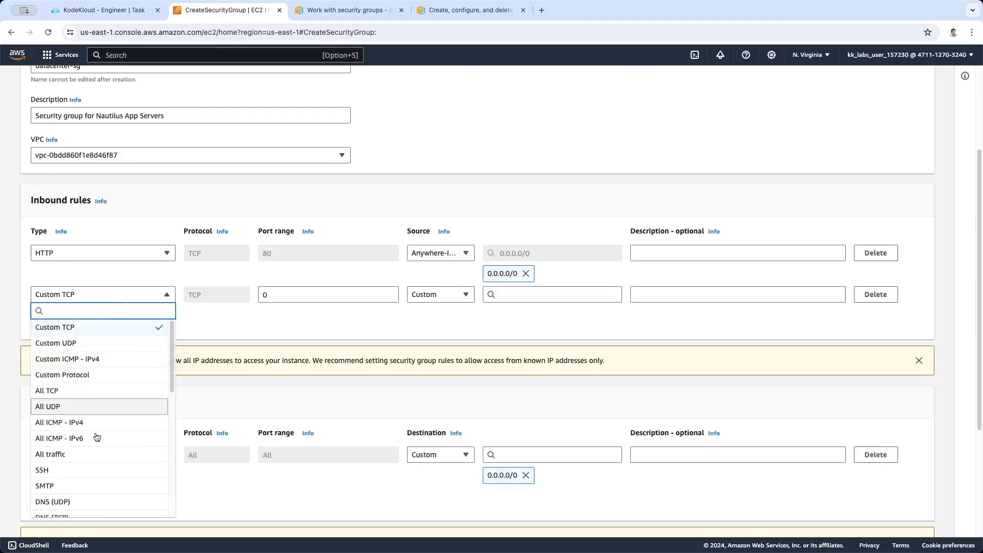
scroll(86, 349, down, 3)
click(87, 334)
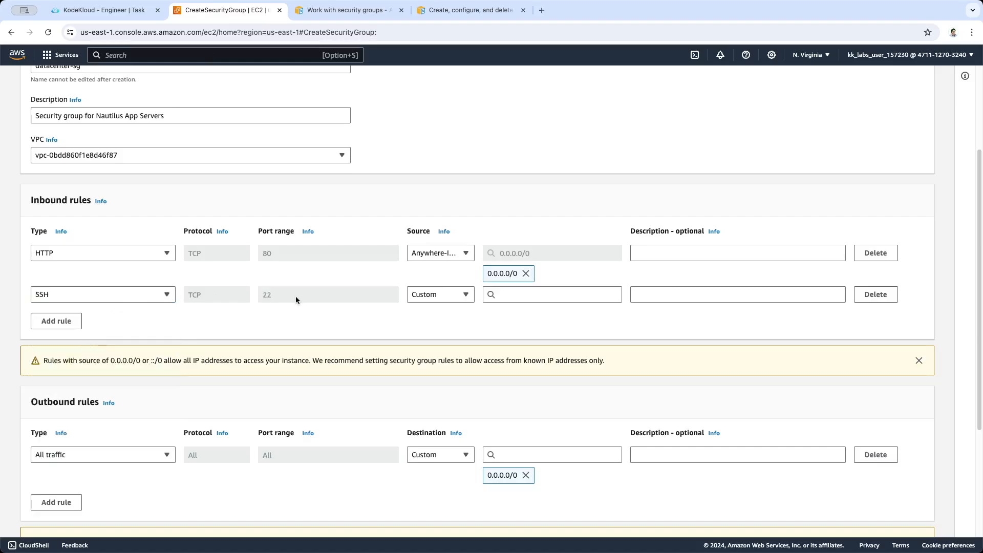
Change the second inbound rule's type to Custom TCP, using port range 22
click(167, 294)
scroll(95, 345, up, 3)
scroll(95, 345, down, 3)
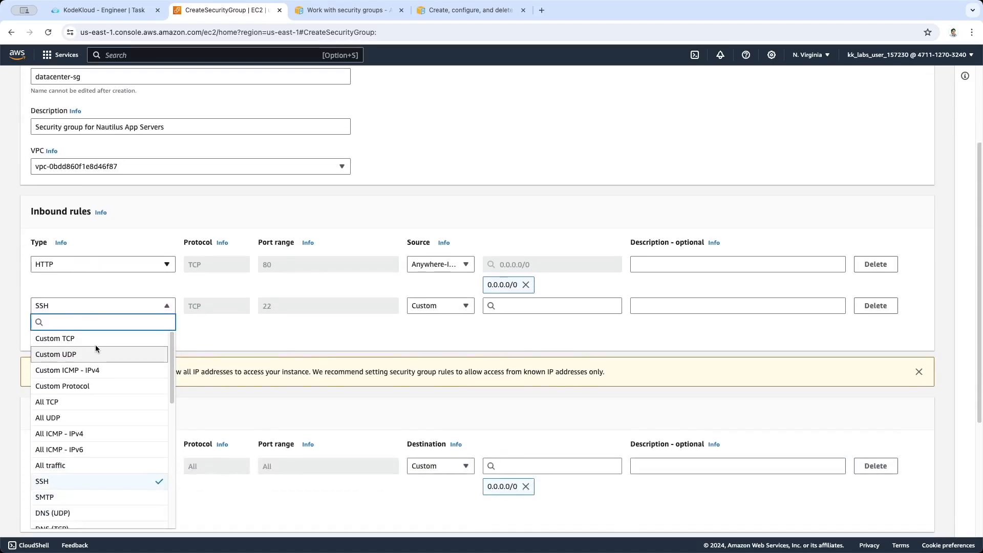
click(96, 338)
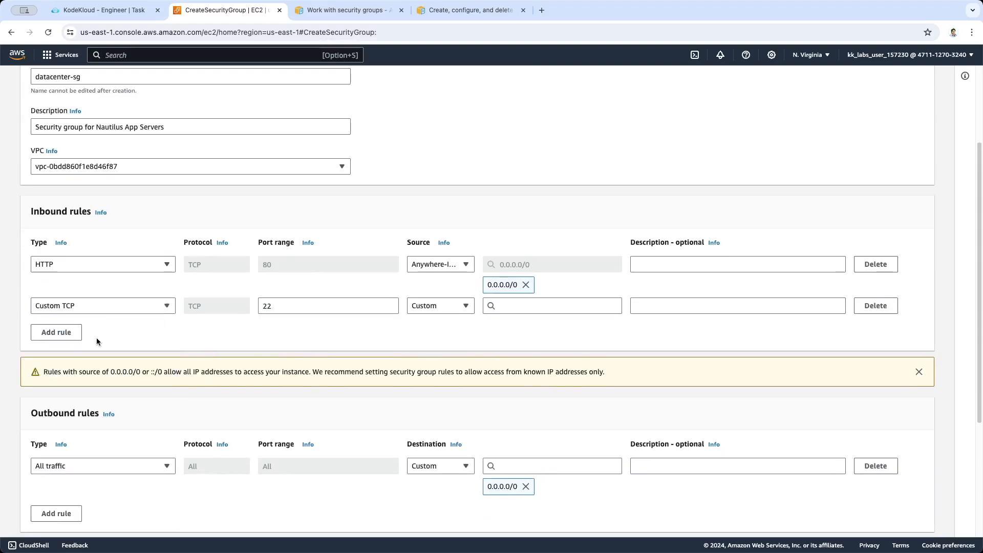
click(292, 305)
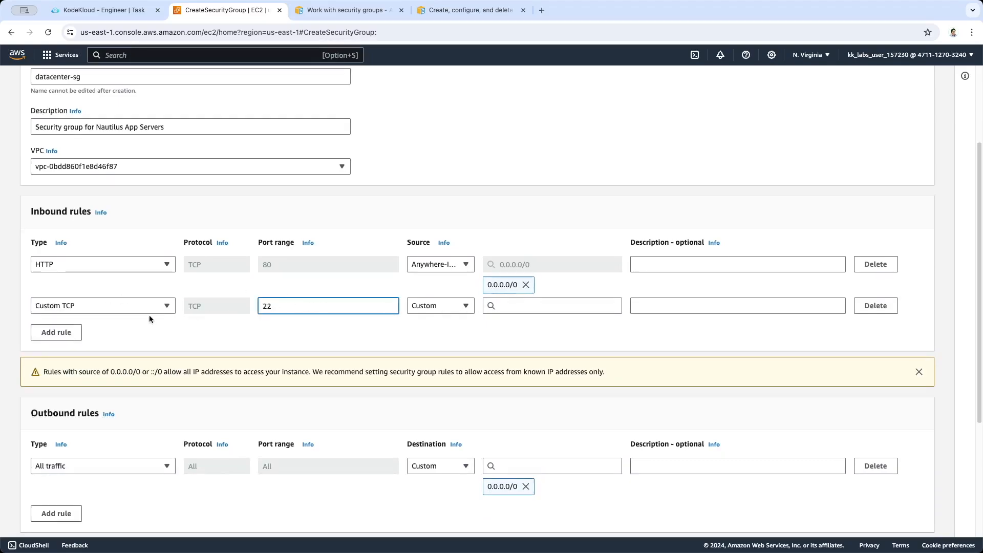
Set the port 22 rule's source to 0.0.0.0/0 and create the security group
click(517, 305)
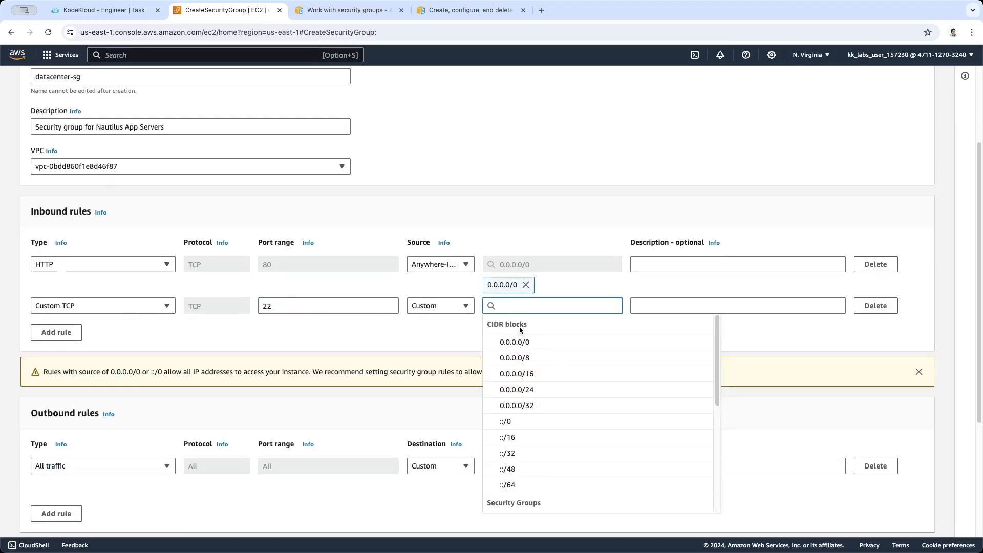
click(552, 343)
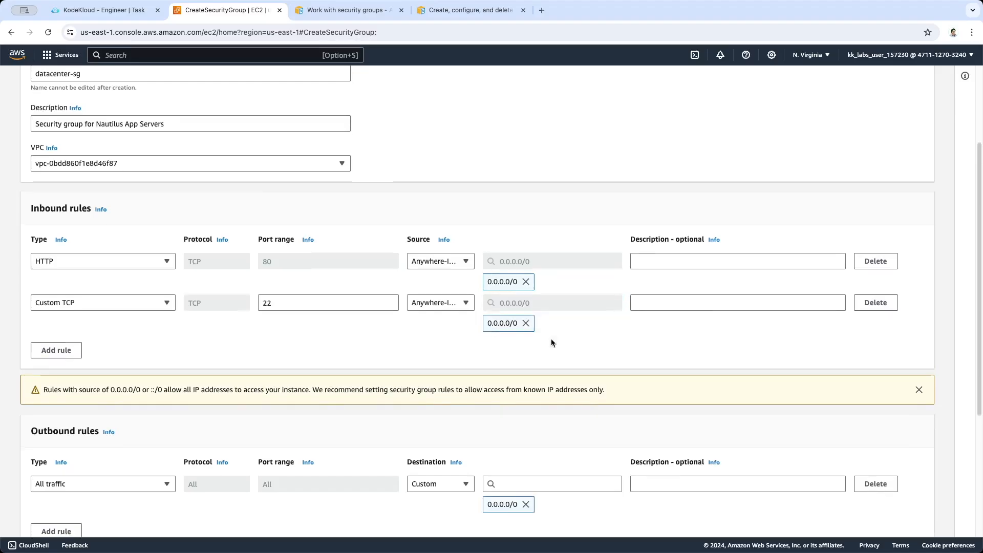
scroll(442, 350, down, 5)
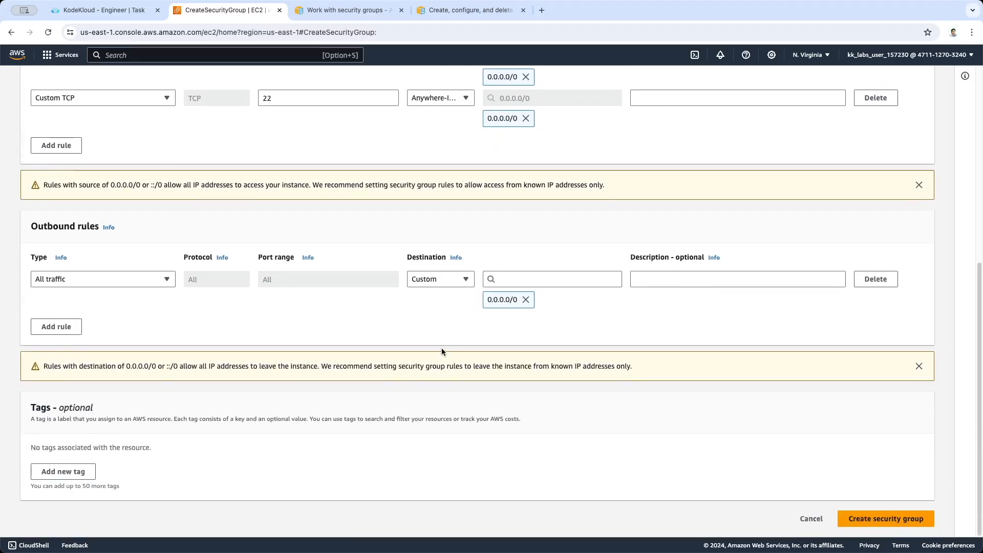
click(884, 519)
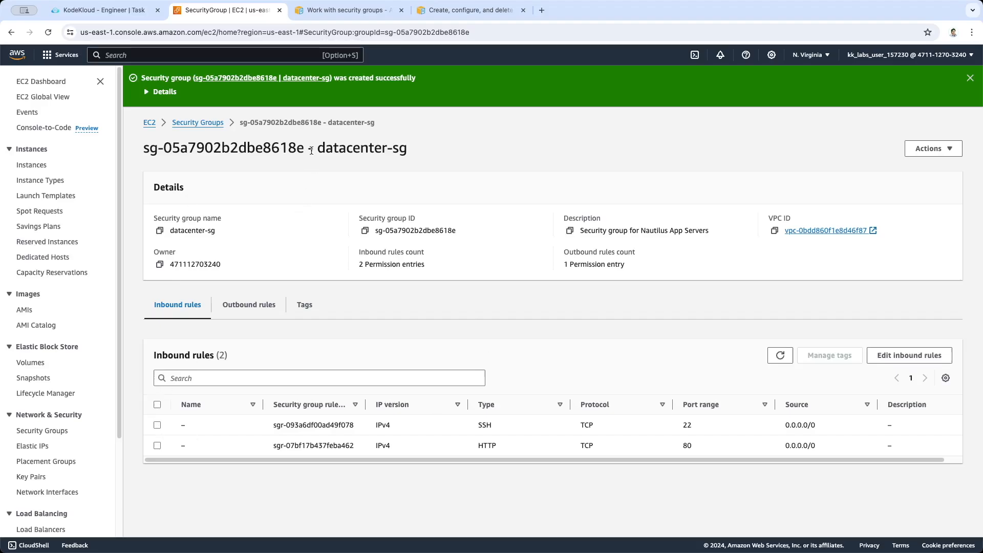
Review the created security group's name and its SSH and HTTP inbound rules
drag(319, 148, 410, 144)
click(411, 145)
click(157, 426)
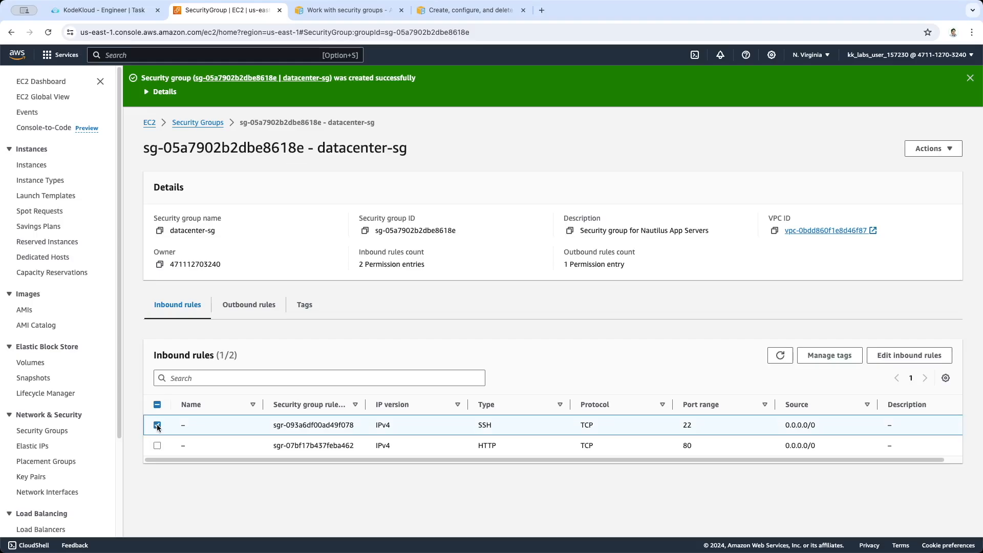
click(157, 446)
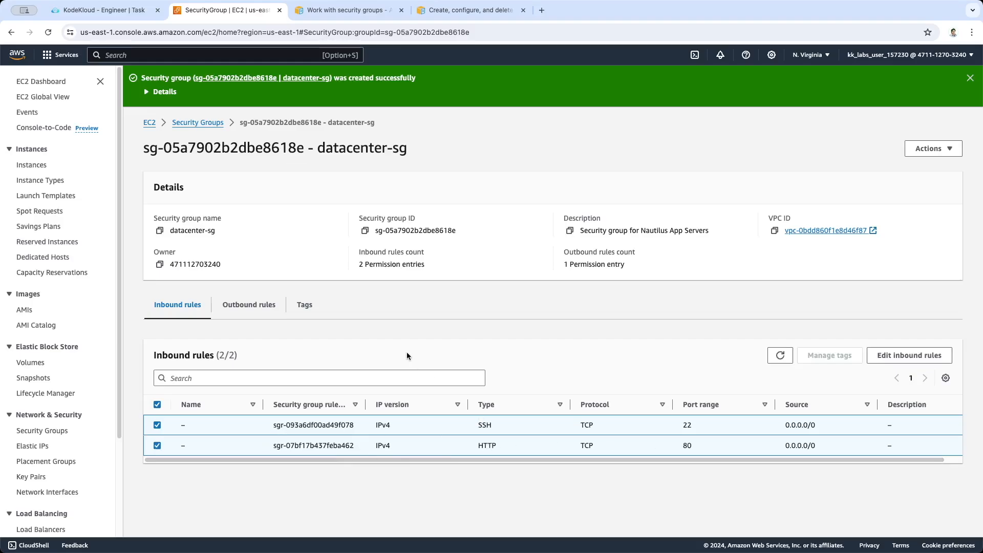
Return to the KodeKloud task page and submit the task for checking
click(103, 10)
click(160, 514)
click(540, 290)
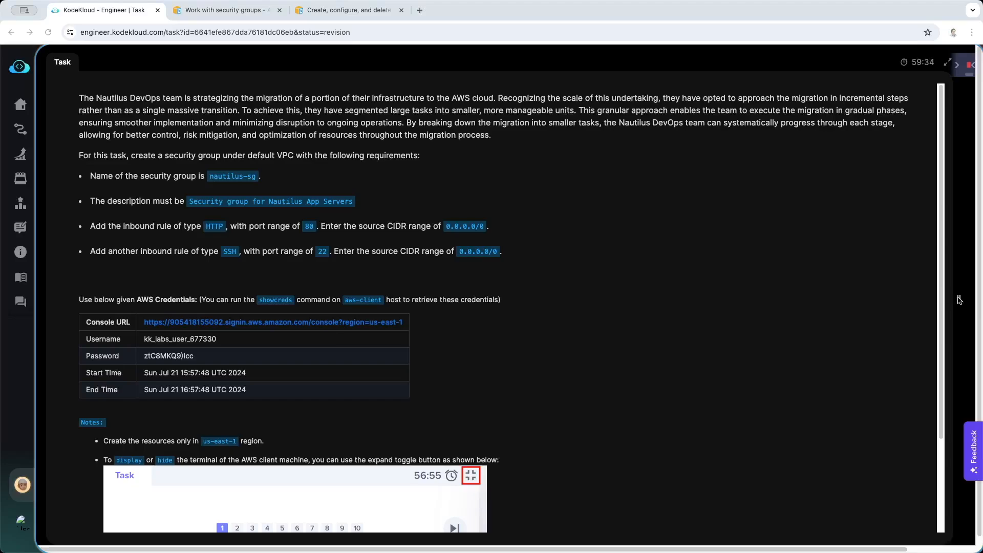
Narrow the task description pane to show the terminal beside the nautilus-sg task
drag(959, 300, 414, 322)
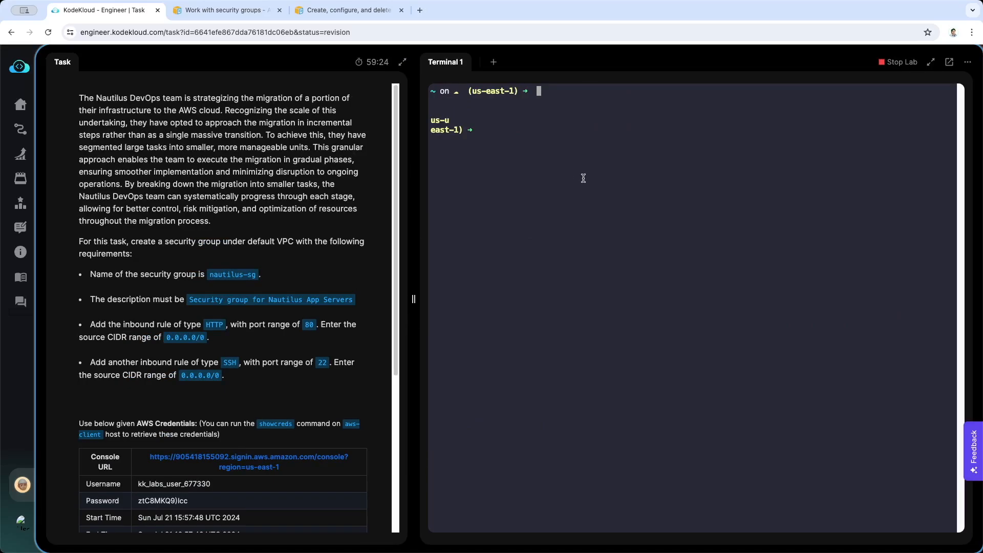
Review the nautilus-sg task's name, description and inbound rule requirements, and bring up a fresh prompt in the terminal
scroll(275, 230, down, 1)
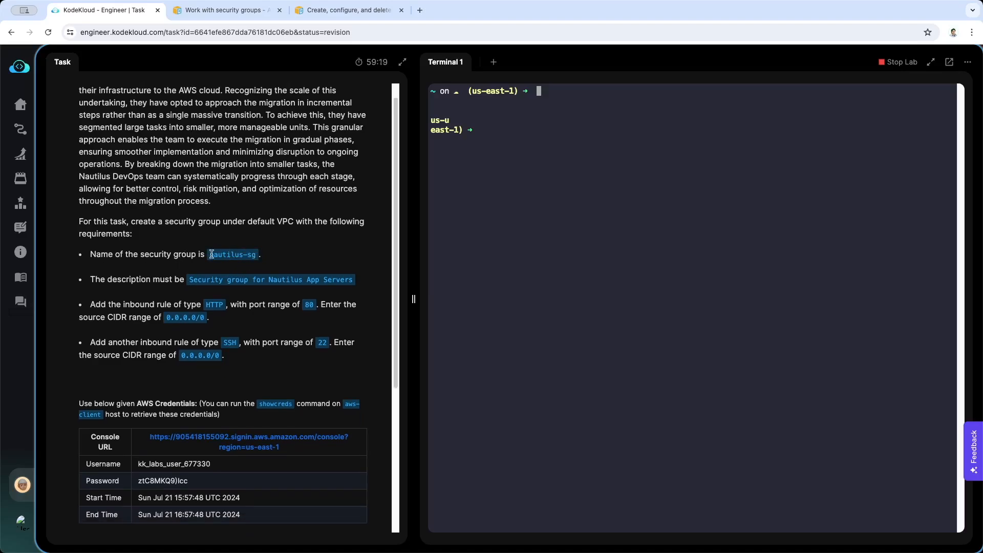
drag(211, 255, 260, 259)
click(242, 270)
scroll(237, 276, down, 1)
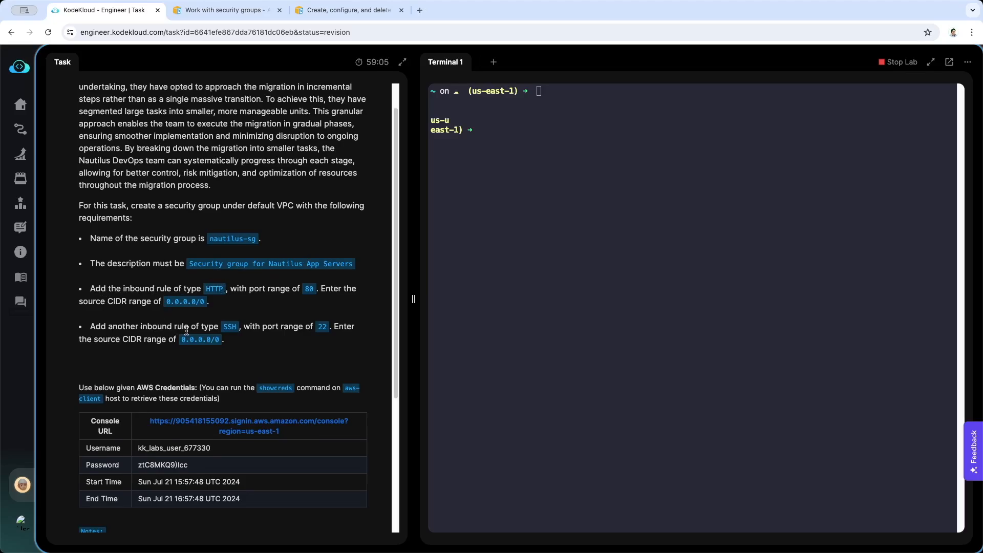
scroll(186, 330, down, 1)
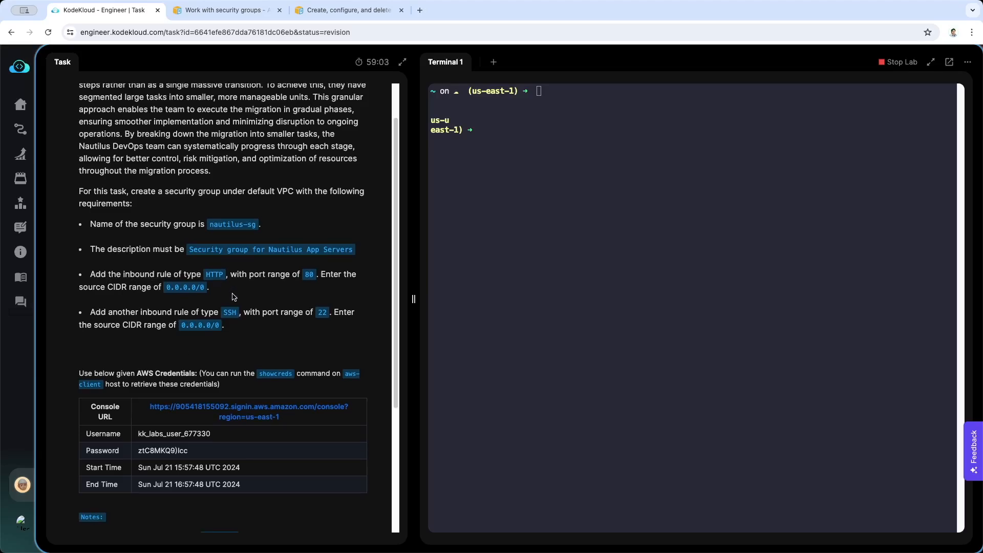
scroll(235, 297, up, 3)
click(559, 245)
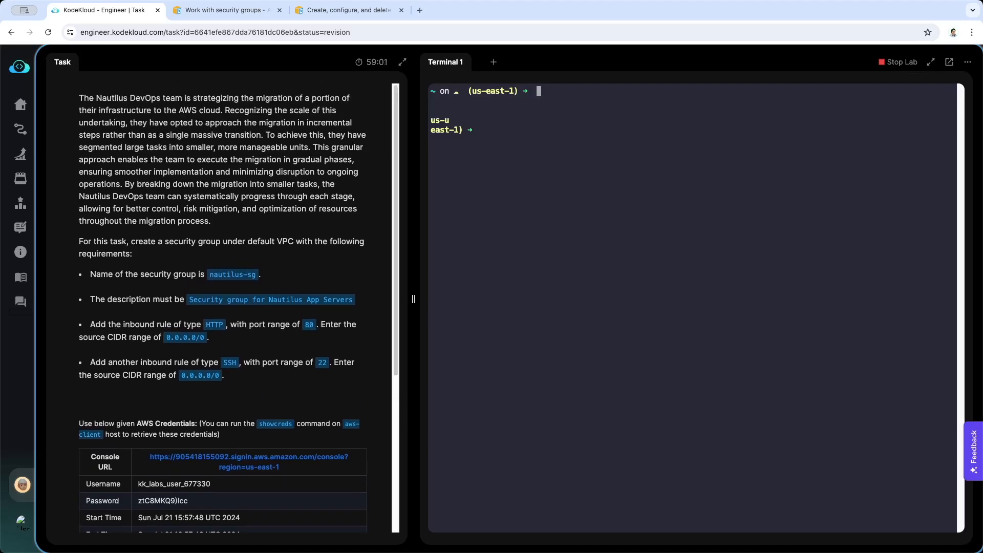
key(Return)
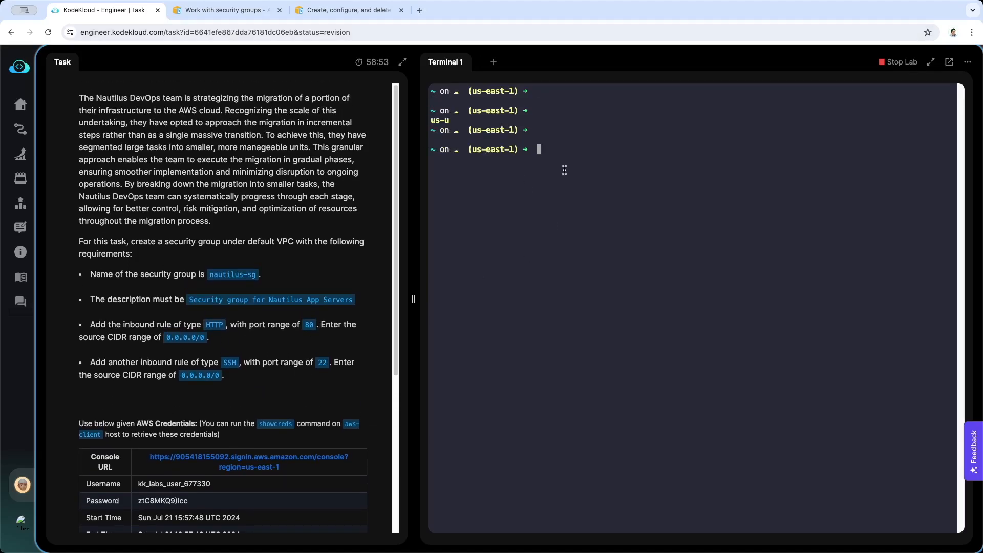
Look through the AWS security group documentation for the CLI example that creates a security group
click(200, 11)
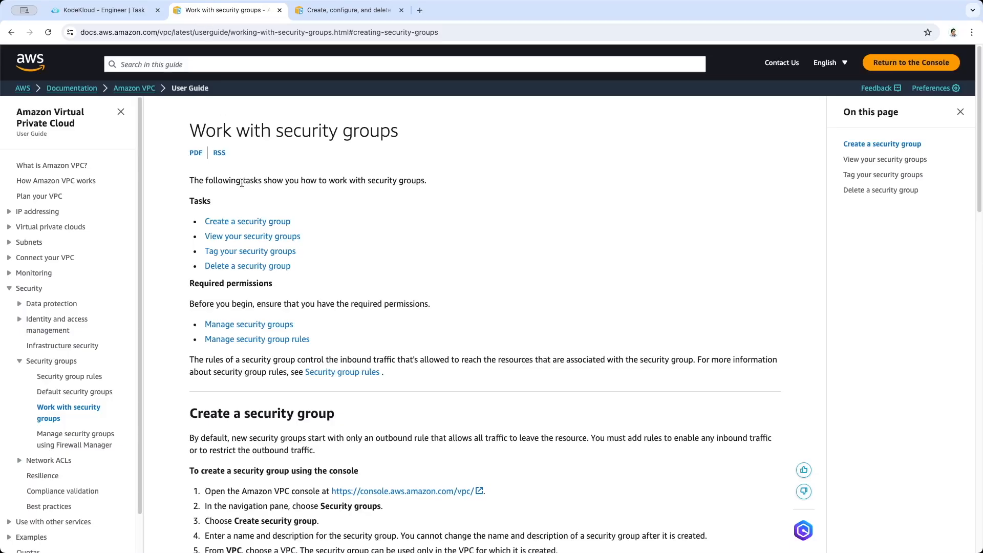
scroll(395, 237, down, 5)
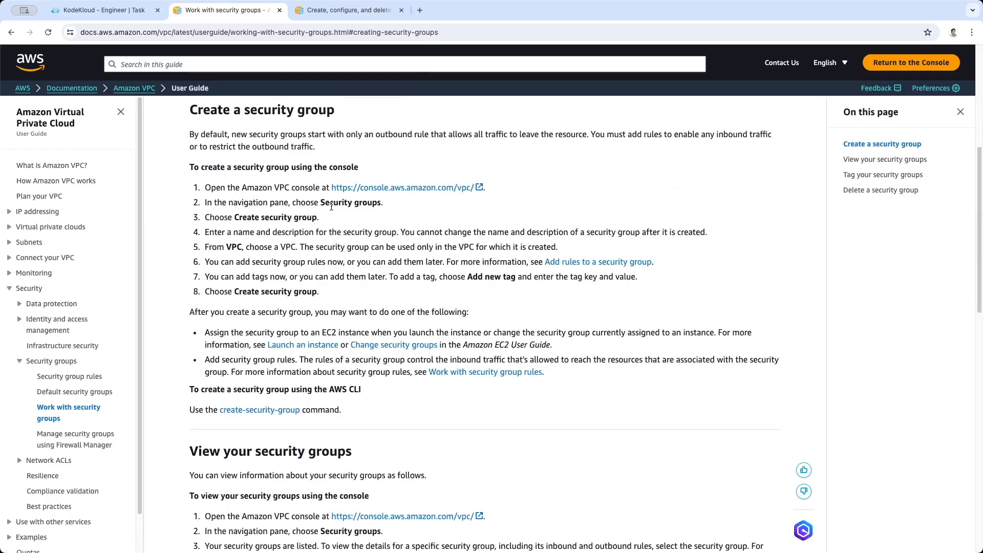
scroll(331, 207, up, 1)
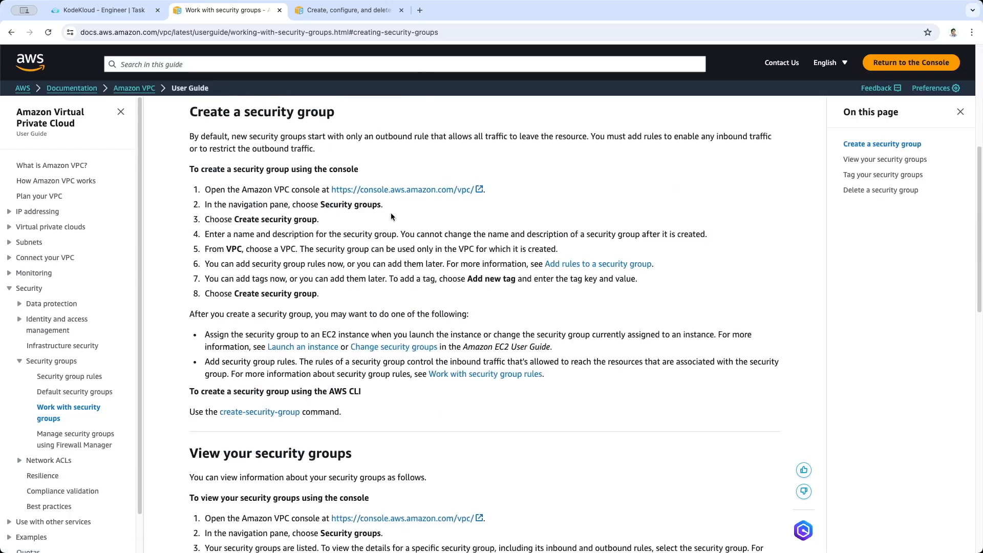
key(ctrl+Tab)
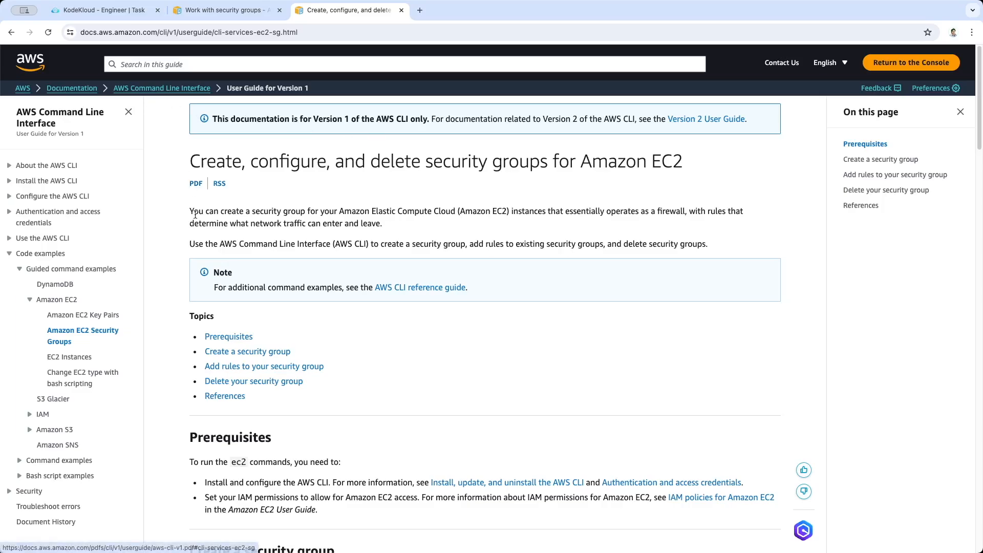
scroll(178, 272, down, 3)
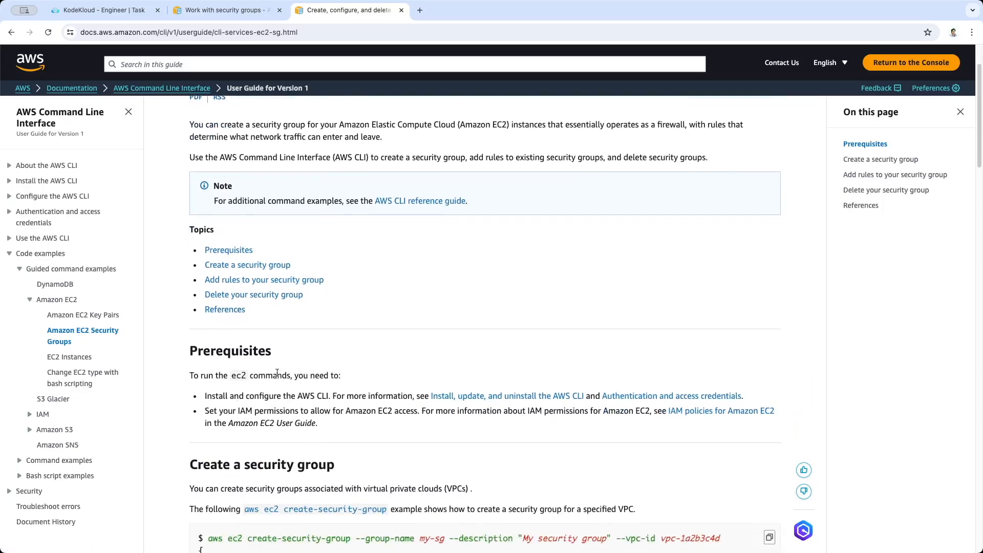
scroll(348, 327, up, 1)
scroll(348, 327, down, 5)
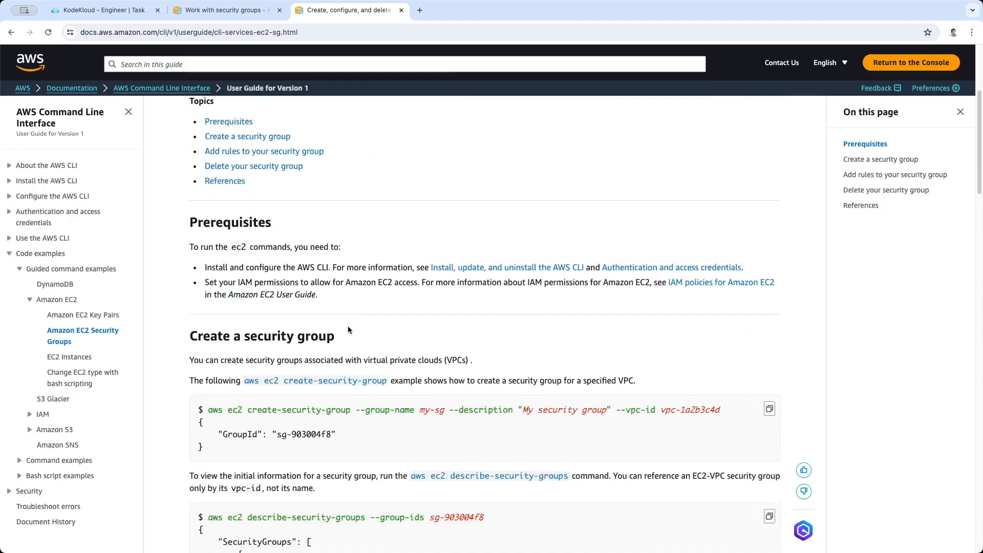
scroll(349, 329, down, 1)
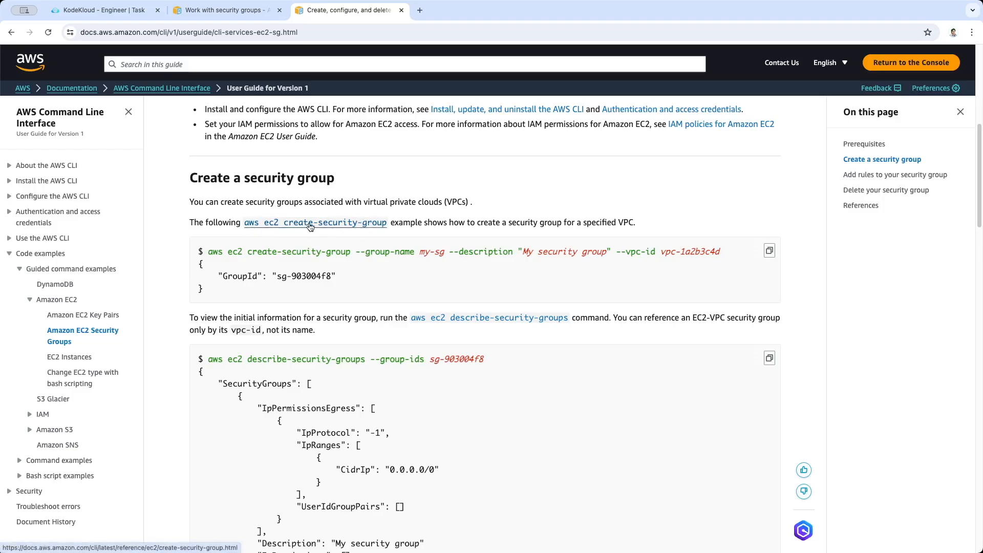
scroll(348, 241, down, 1)
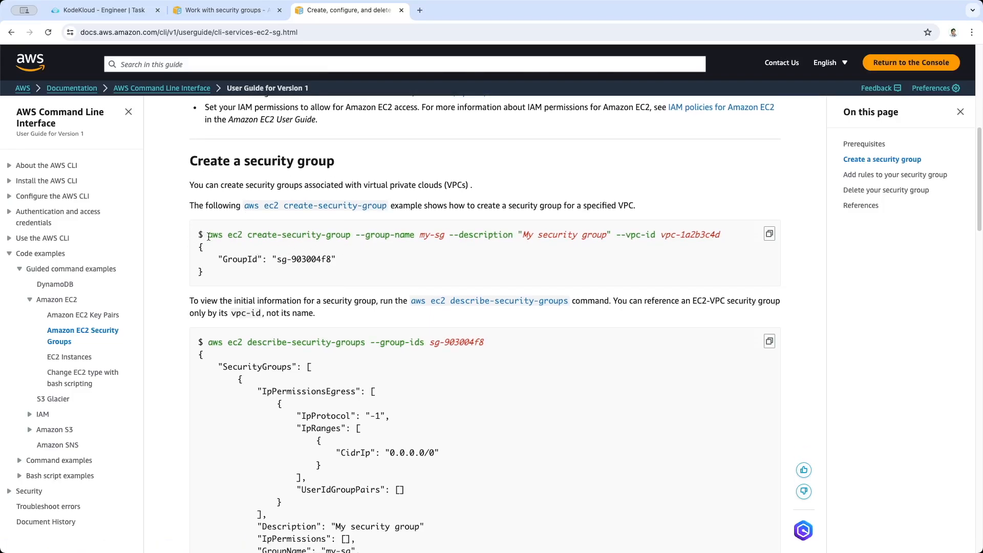
Copy "aws ec2 create-security-group --group-name" from the documentation into the lab terminal and add the name nautilus-sg from the task
drag(207, 235, 414, 238)
key(super+c)
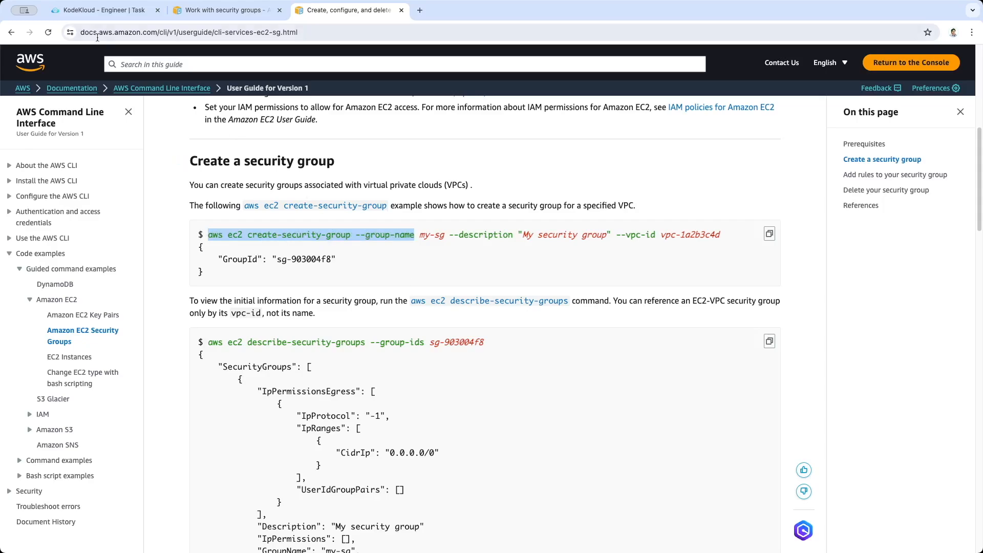
click(103, 10)
key(super+v)
drag(210, 274, 267, 281)
key(super+c)
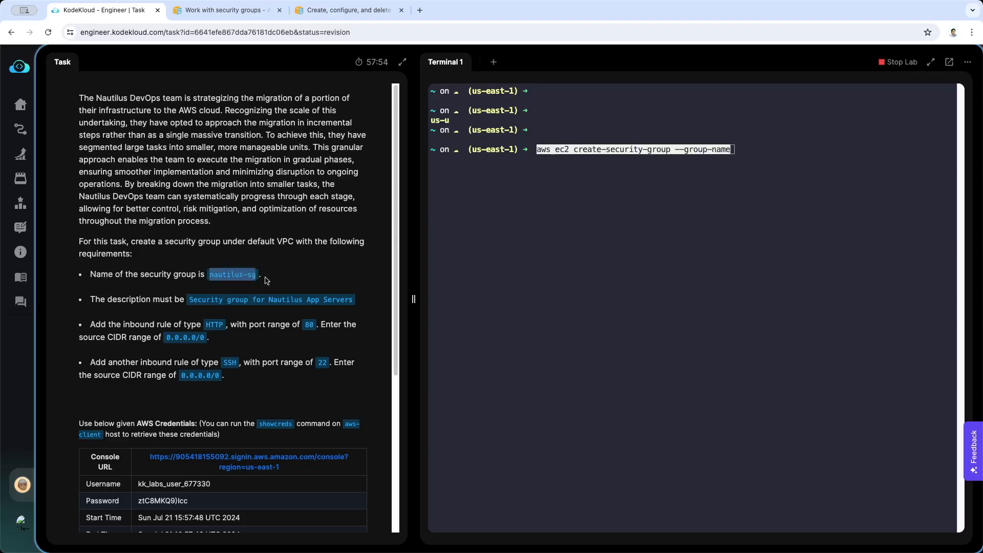
click(770, 179)
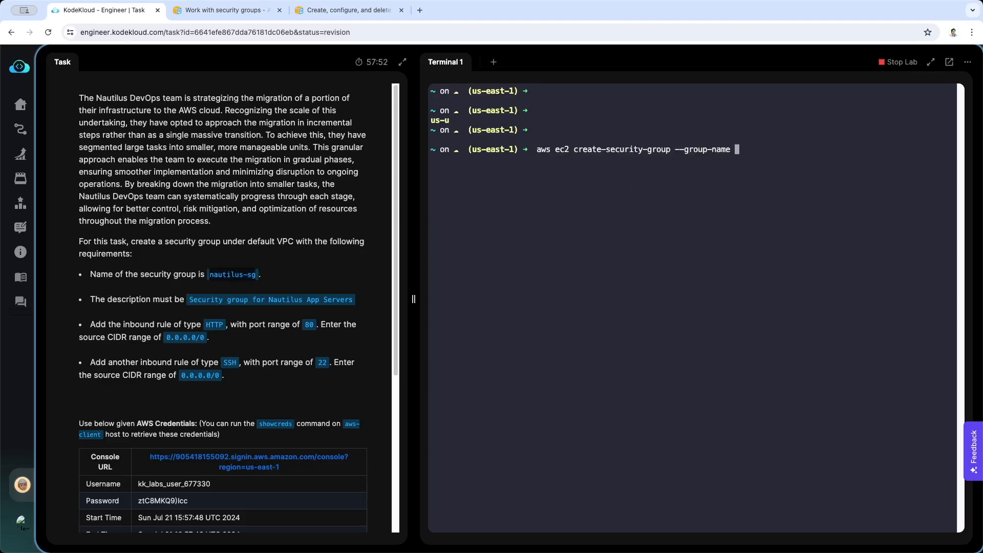
key(super+v)
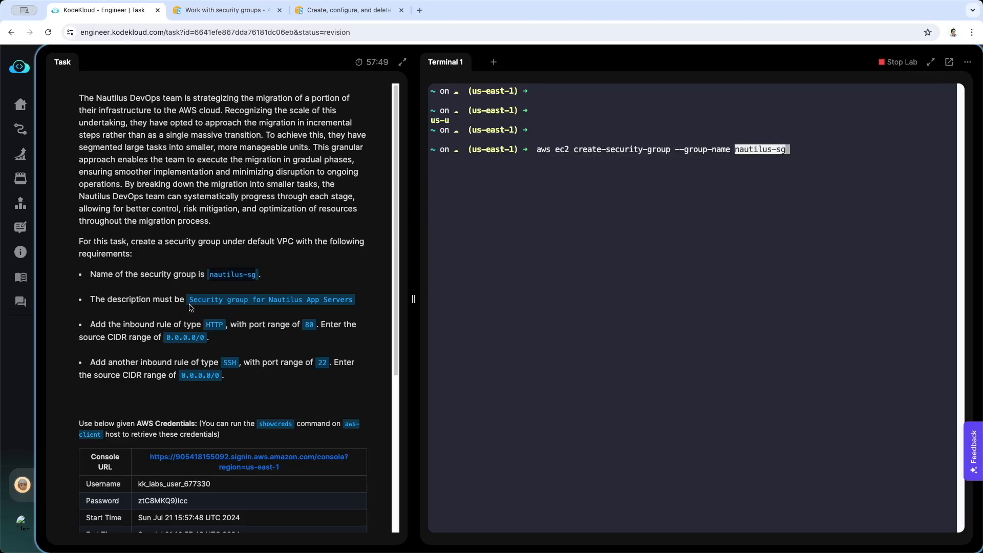
Append the --description option from the documentation's example to the terminal command, followed by a double quote for its text
drag(191, 300, 353, 300)
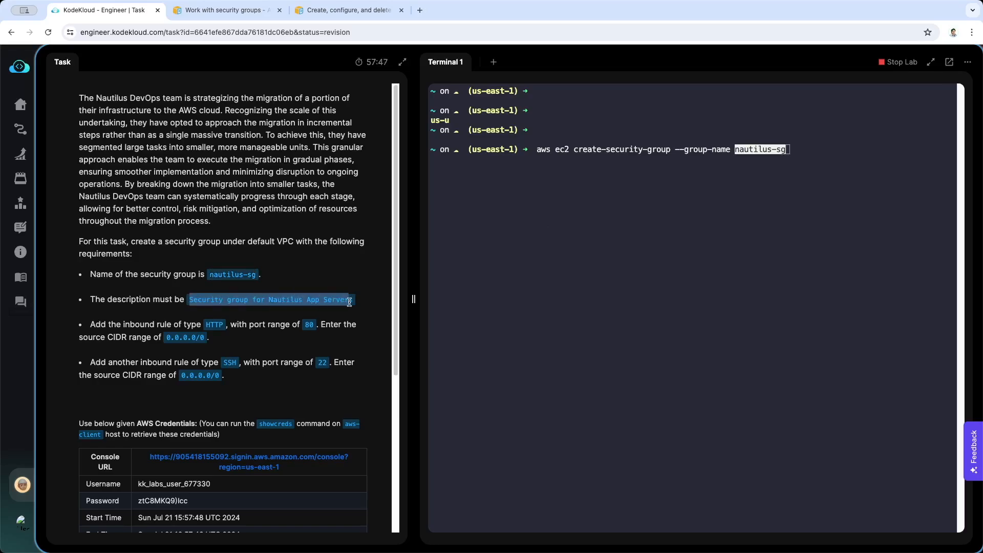
drag(347, 11, 230, 10)
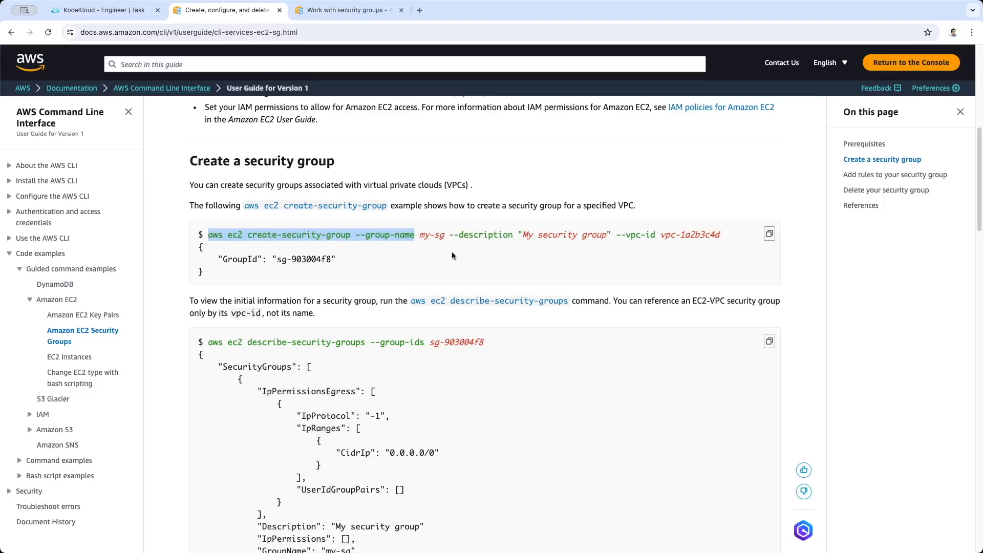
drag(449, 236, 513, 236)
key(super+c)
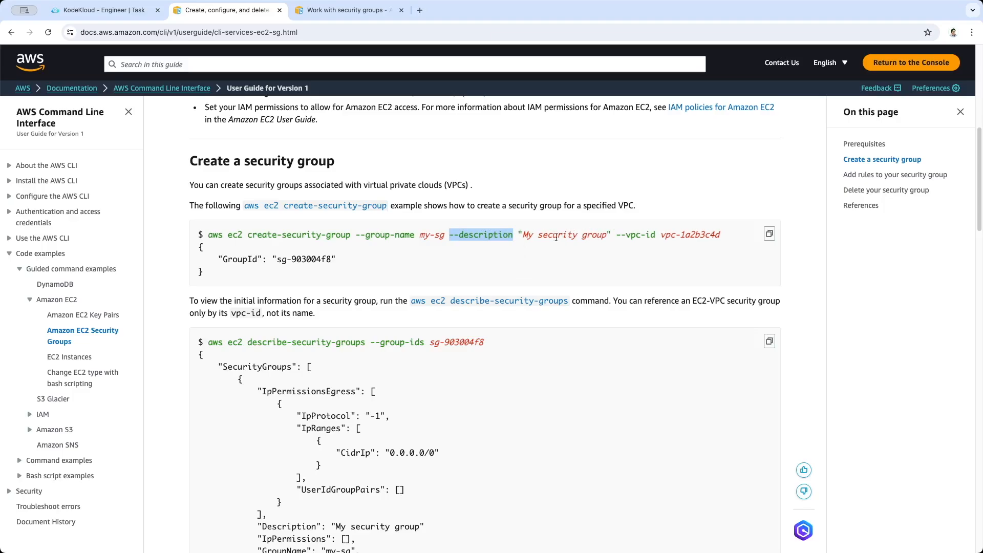
key(ctrl+shift+Tab)
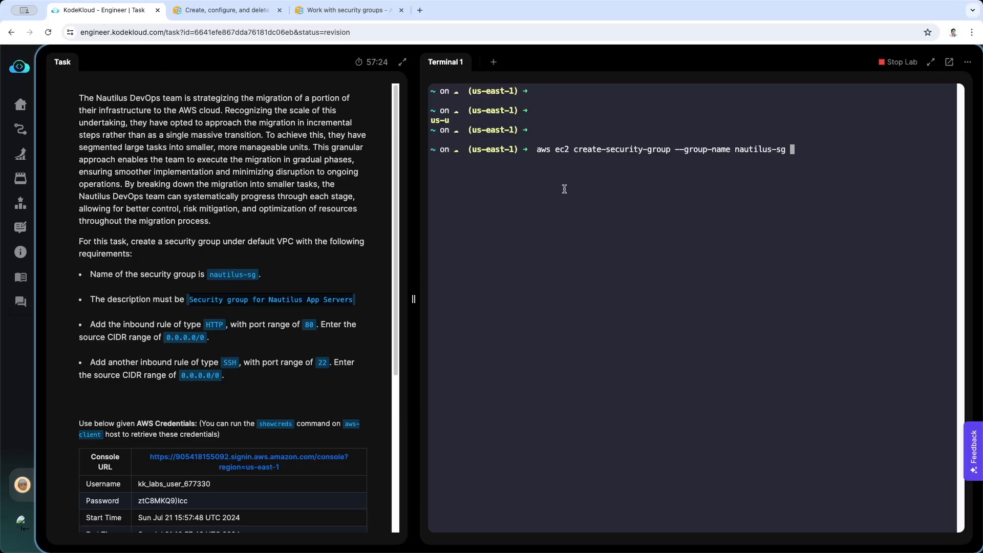
key(super+v)
text(")
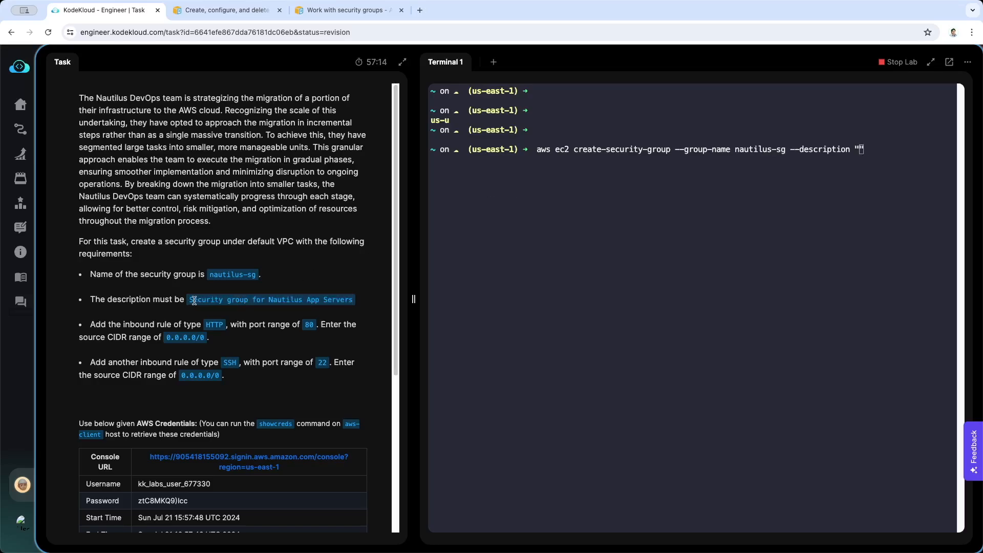
Insert the task's description "Security group for Nautilus App Servers" in quotes and run the command to create the group
drag(189, 300, 353, 303)
key(super+c)
click(859, 163)
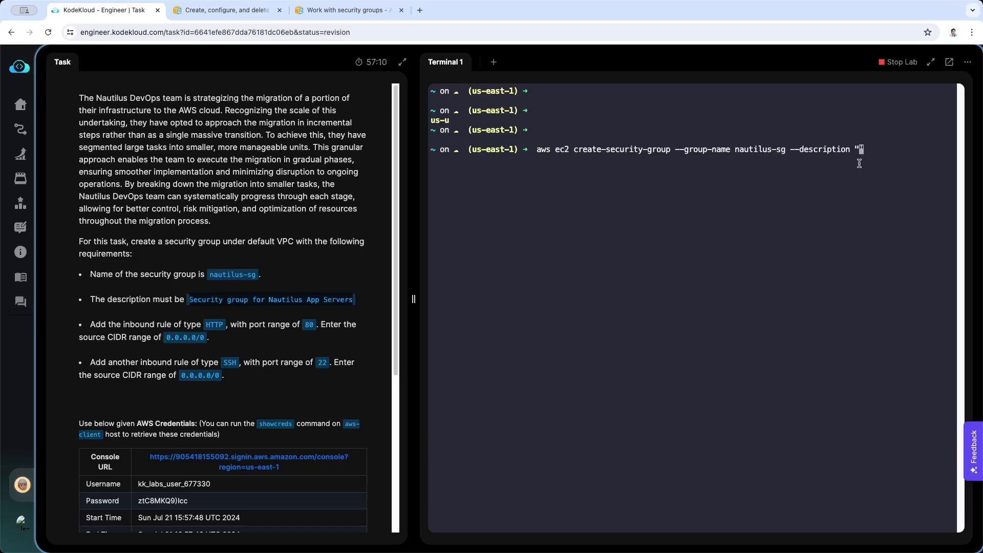
key(super+v)
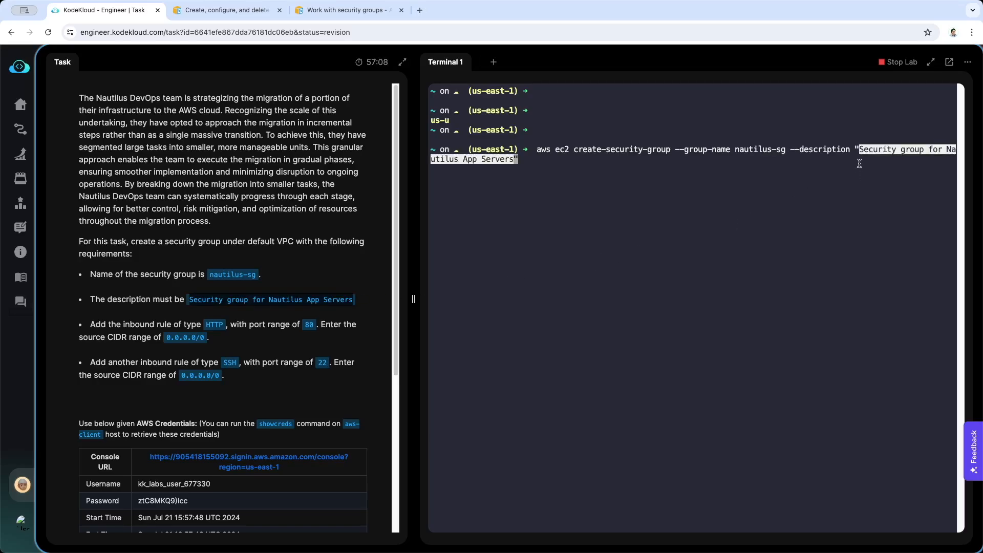
key(Return)
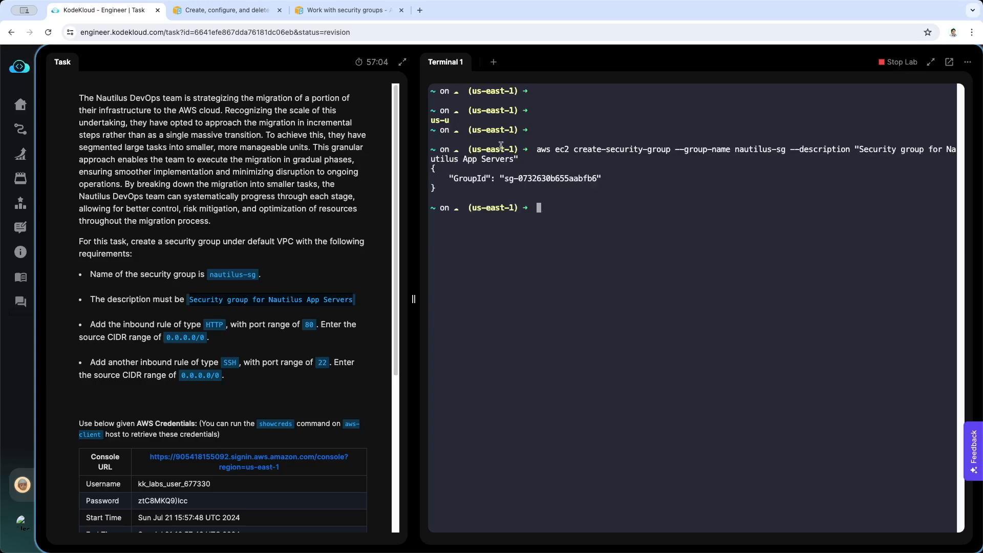
Skim the "Work with security groups" documentation page and close it
click(362, 11)
scroll(331, 296, down, 8)
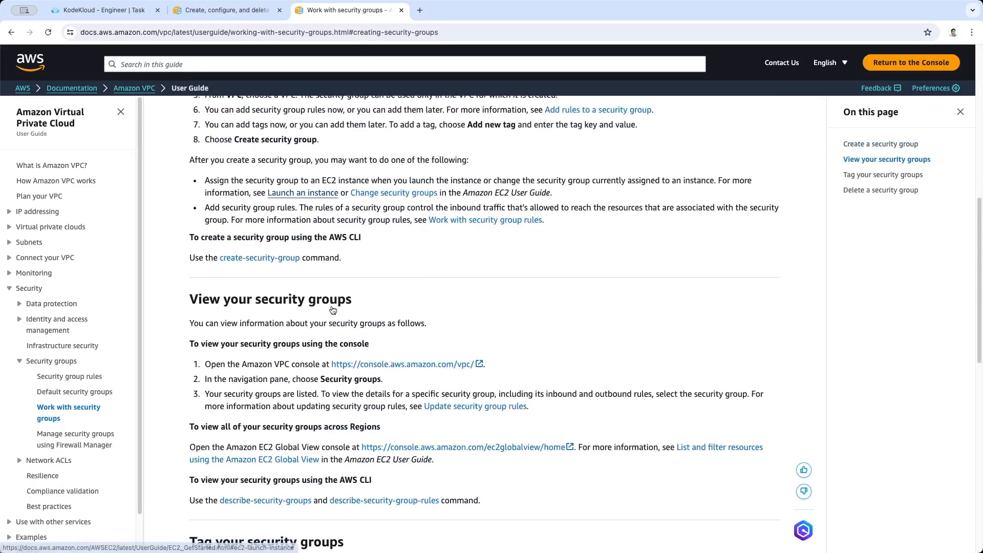
scroll(333, 309, down, 6)
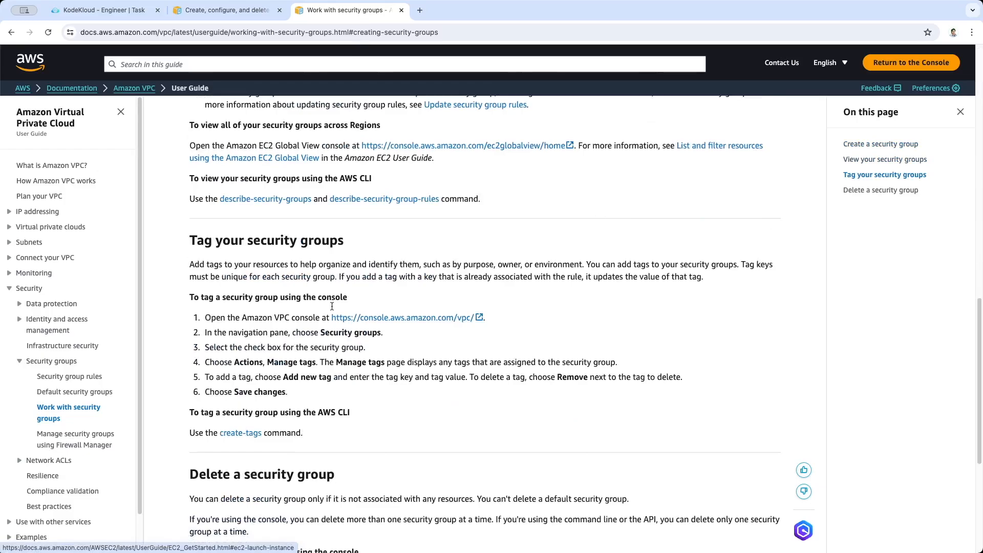
click(401, 11)
Copy "aws ec2 describe-security-groups" from the CLI documentation, run it in the lab terminal and examine the nautilus-sg entry in the output
scroll(399, 261, down, 1)
scroll(399, 262, down, 1)
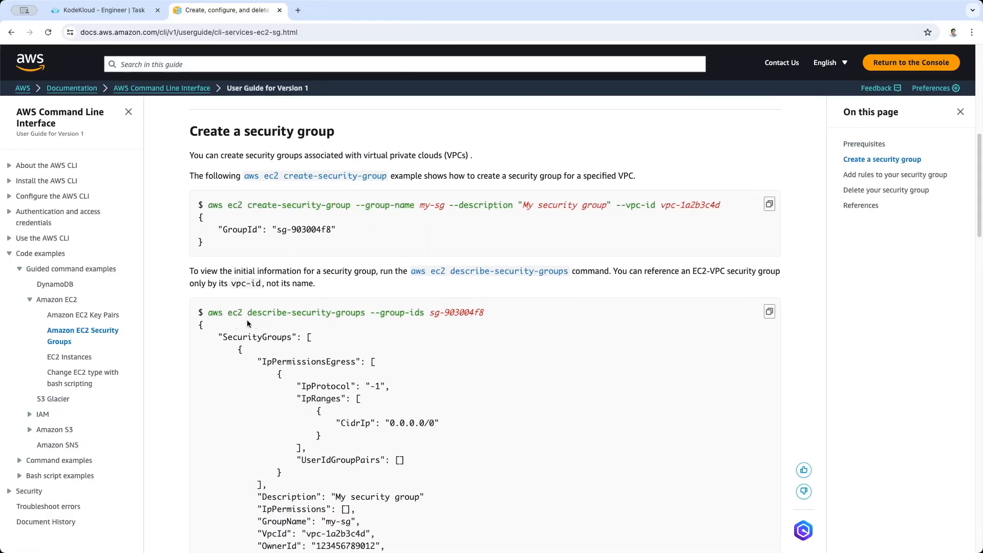
drag(207, 313, 365, 313)
key(super+c)
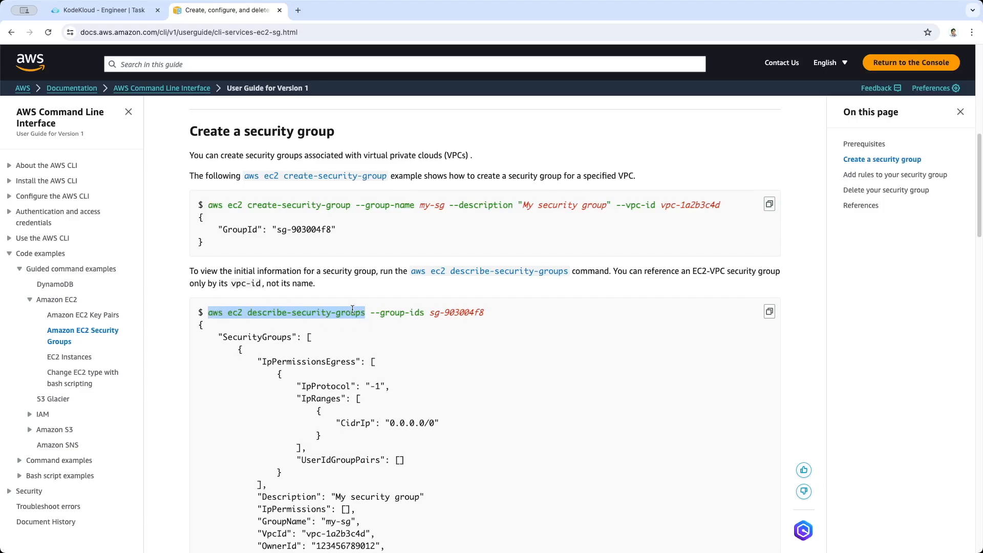
click(104, 10)
key(super+v)
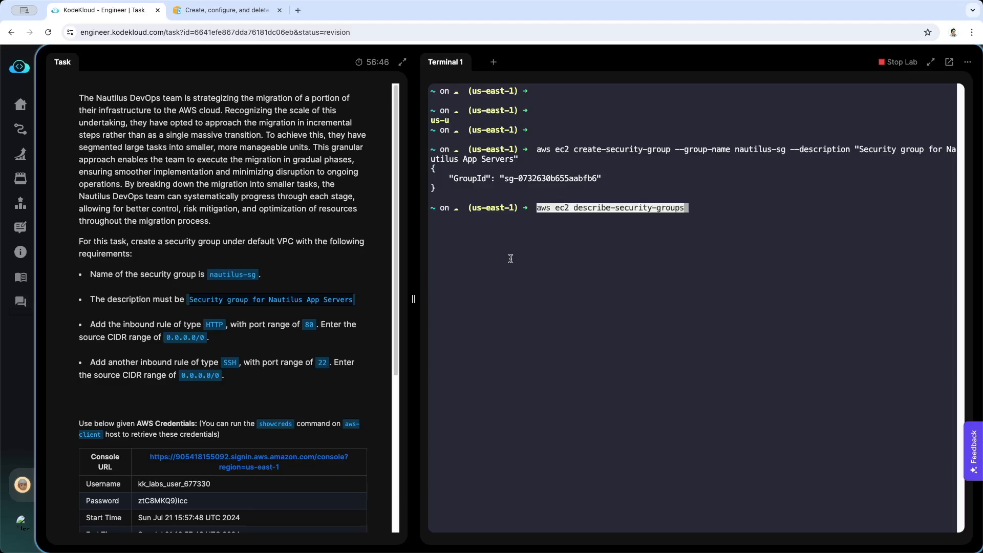
key(Return)
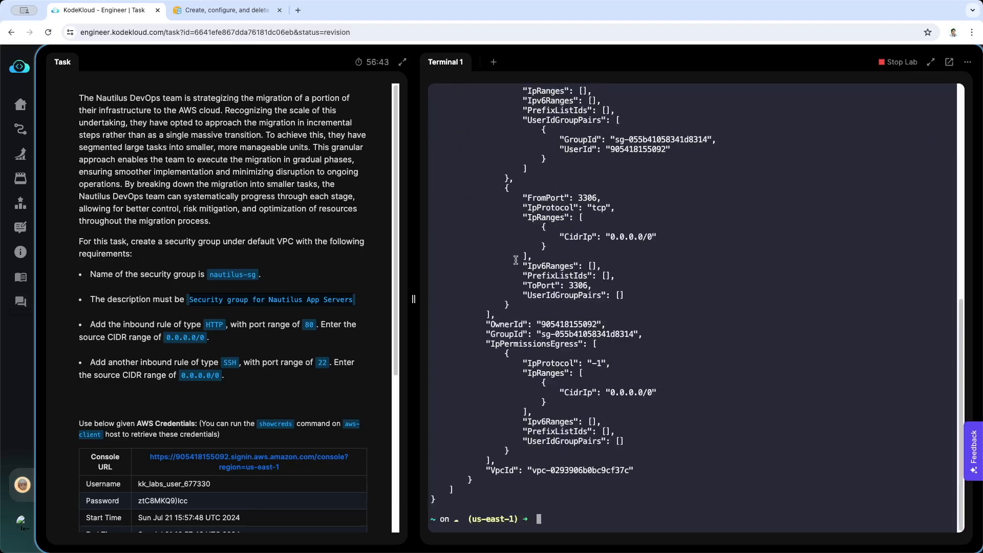
scroll(515, 260, up, 10)
scroll(516, 260, down, 10)
scroll(516, 260, up, 15)
scroll(515, 260, down, 10)
scroll(515, 260, up, 15)
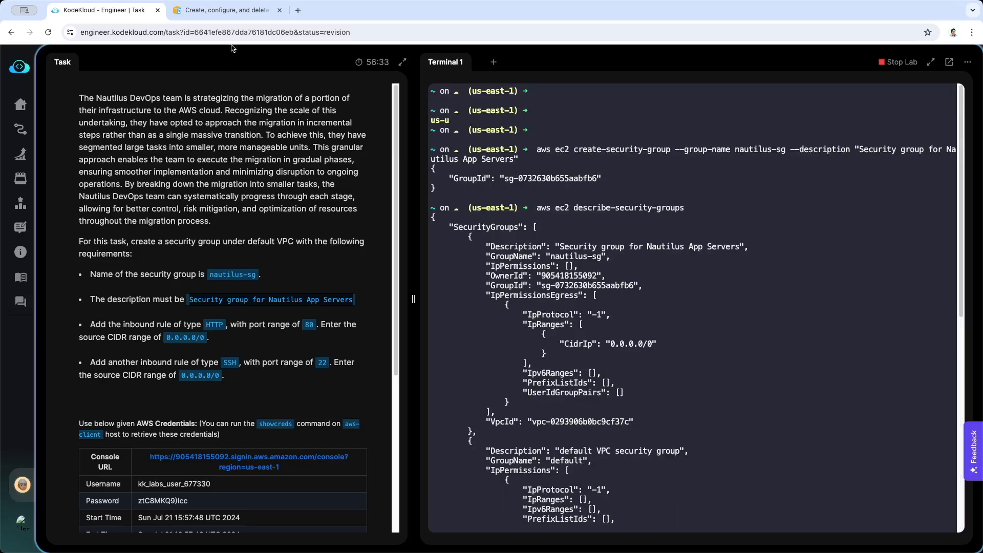
Copy "aws ec2 describe-security-groups --group-ids" from the documentation into the lab terminal and run it for nautilus-sg's ID, sg-0732630b655aabfb6
click(227, 10)
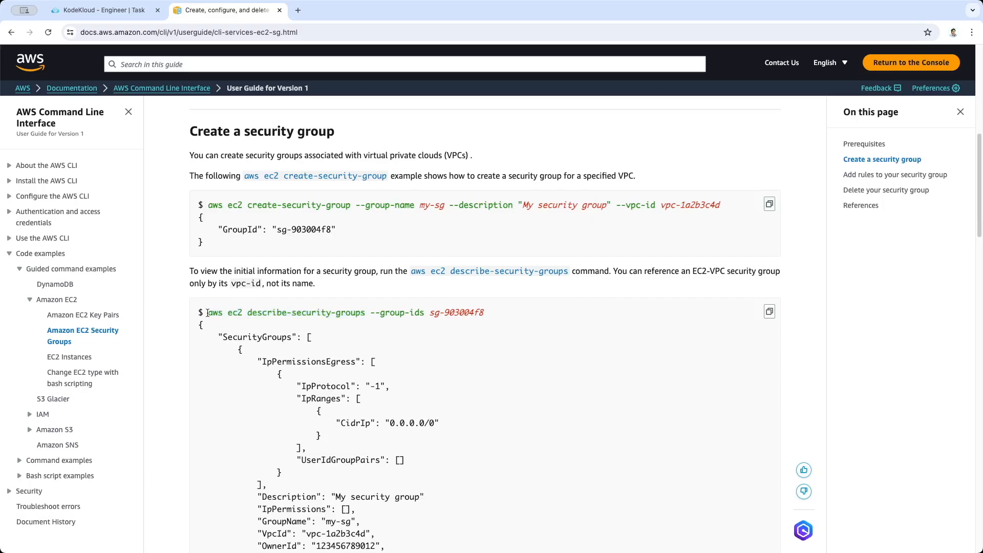
drag(207, 313, 423, 319)
key(super+c)
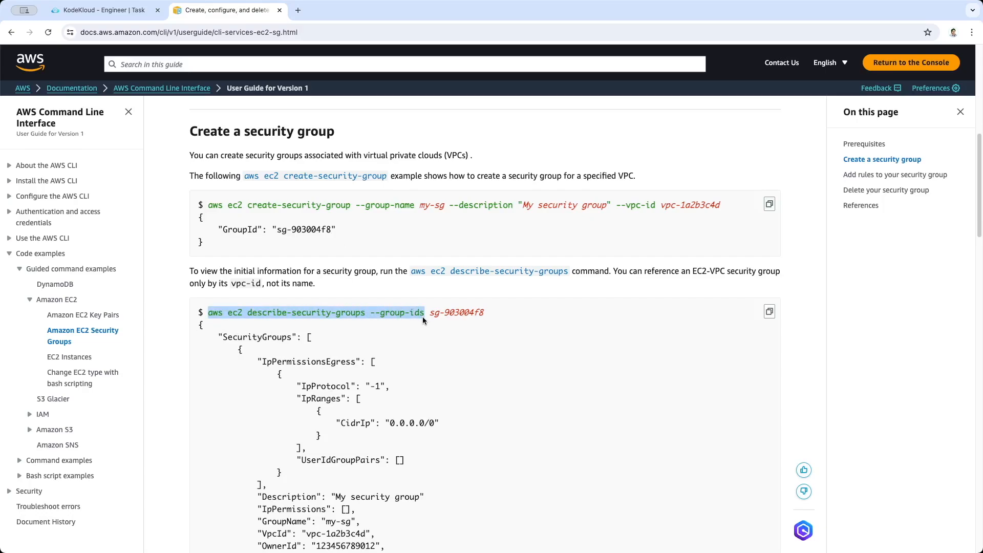
click(100, 10)
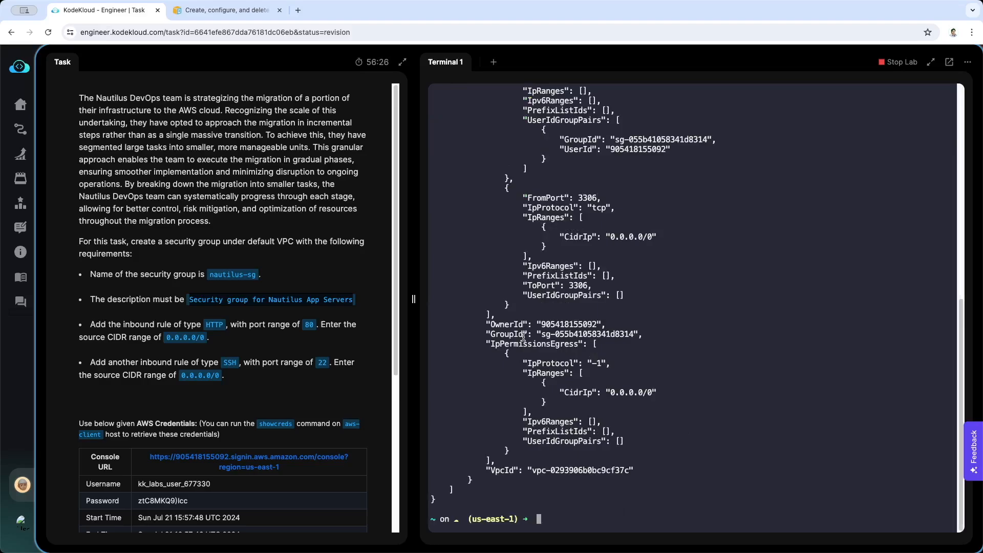
key(super+v)
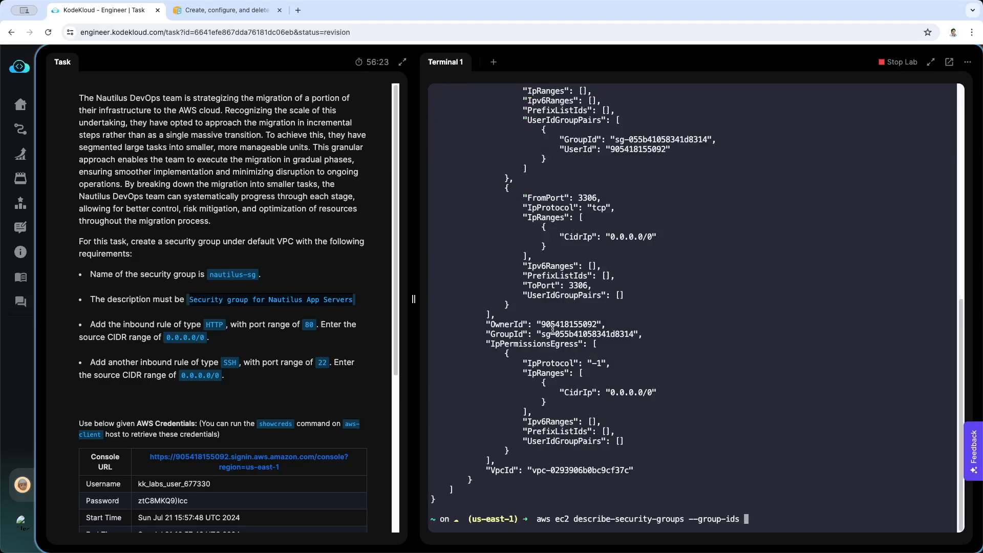
scroll(553, 329, up, 10)
scroll(588, 291, down, 10)
text(sg-0732630b655aabfb6)
key(Return)
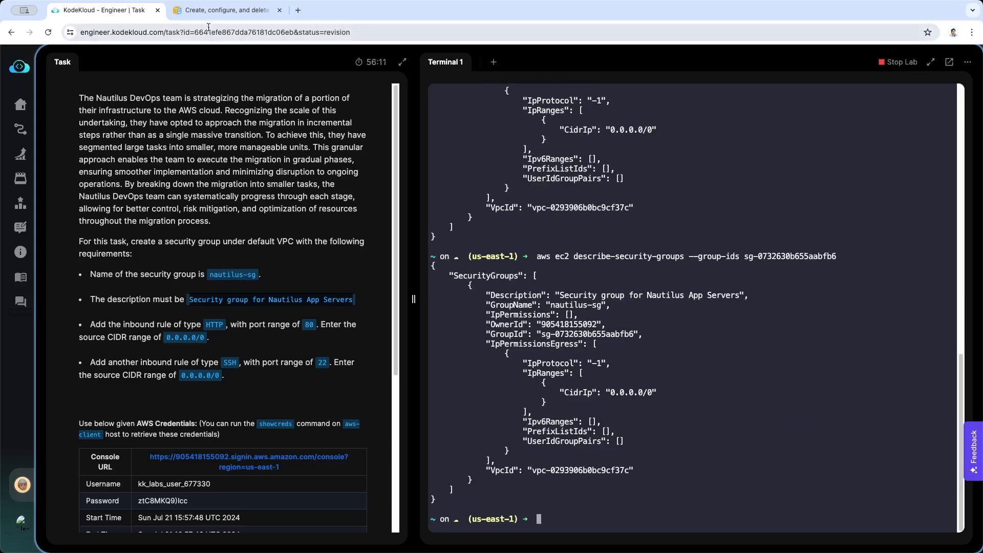
Copy "aws ec2 authorize-security-group-ingress --group-id" from the documentation's "Add rules to your security group" section into the lab terminal
key(ctrl+Tab)
scroll(378, 344, down, 3)
scroll(378, 345, down, 6)
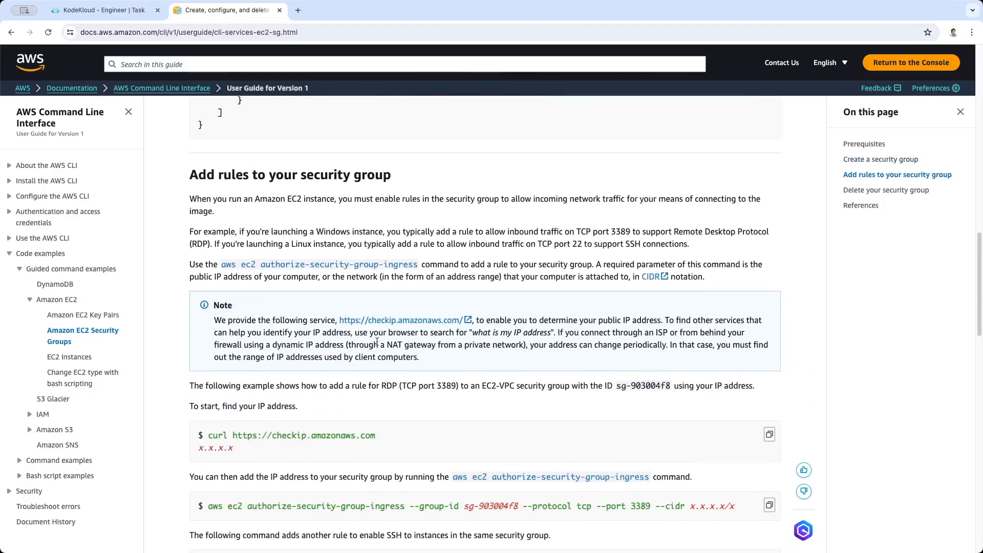
scroll(377, 342, down, 1)
scroll(377, 341, down, 3)
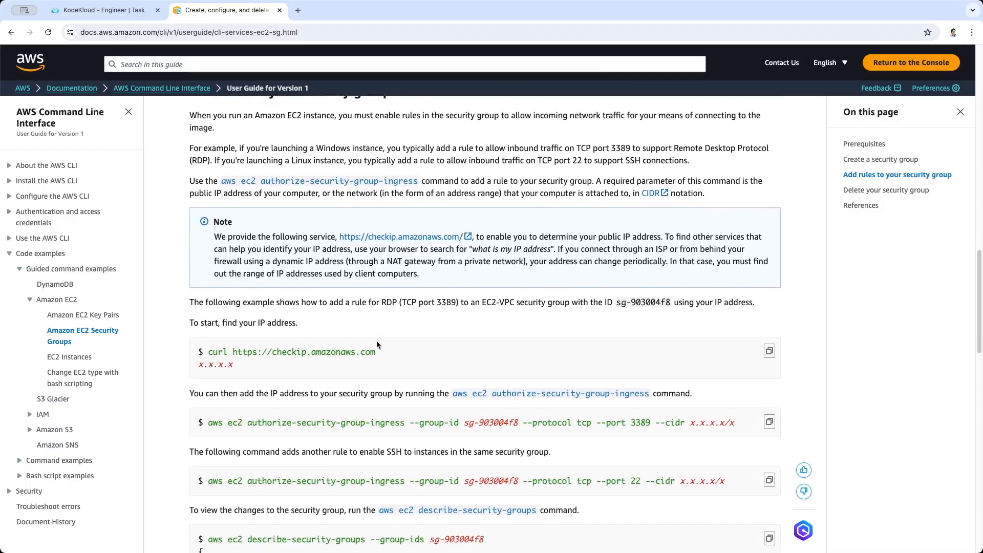
scroll(377, 344, down, 2)
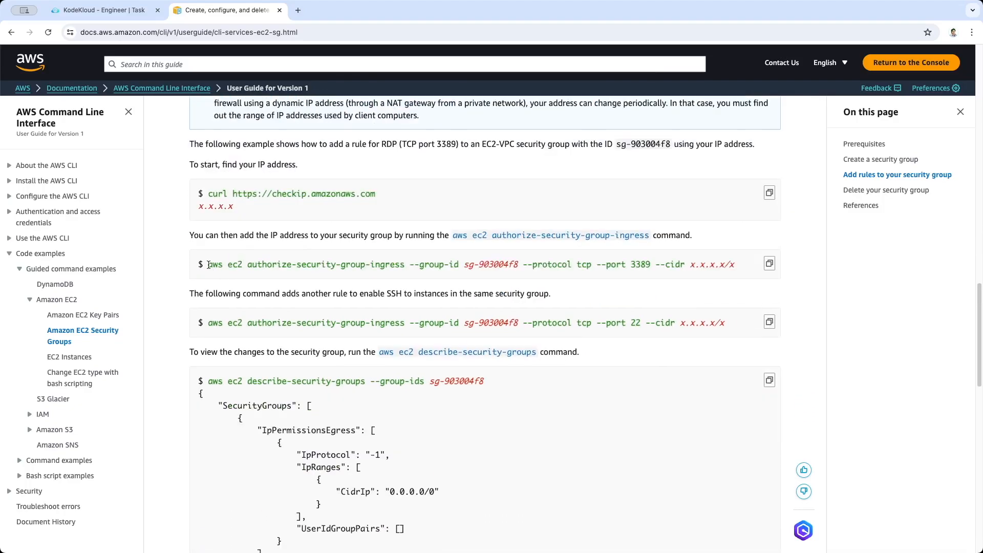
drag(208, 264, 459, 265)
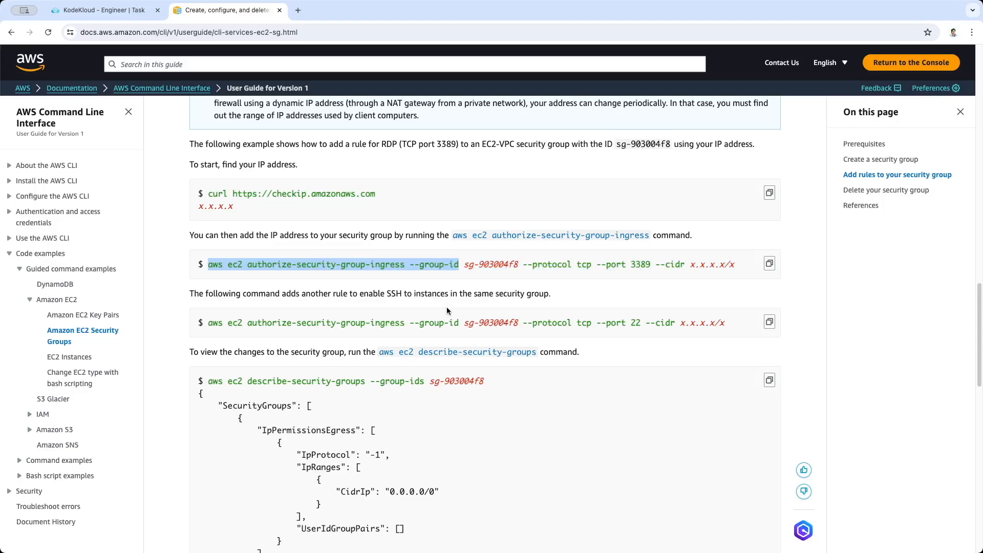
key(super+c)
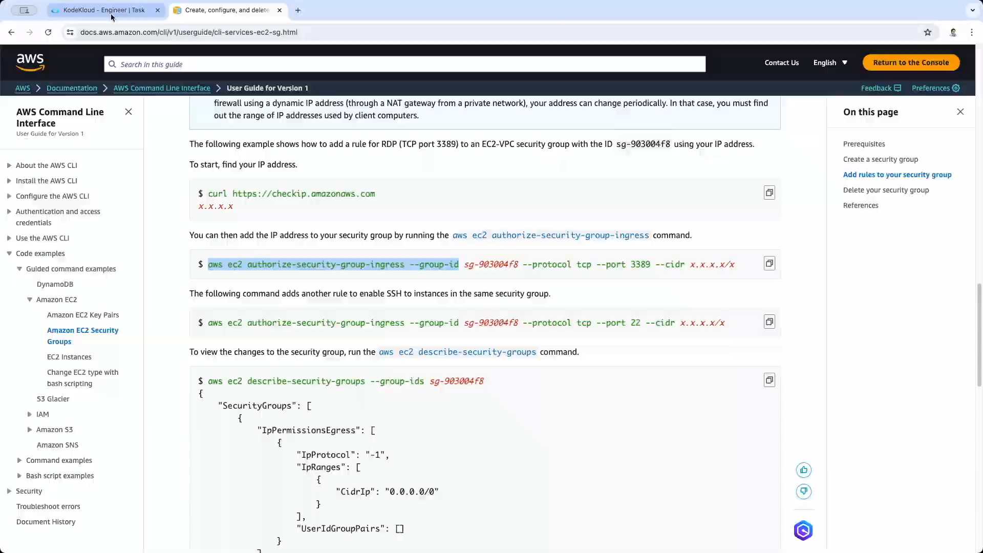
click(103, 11)
key(super+v)
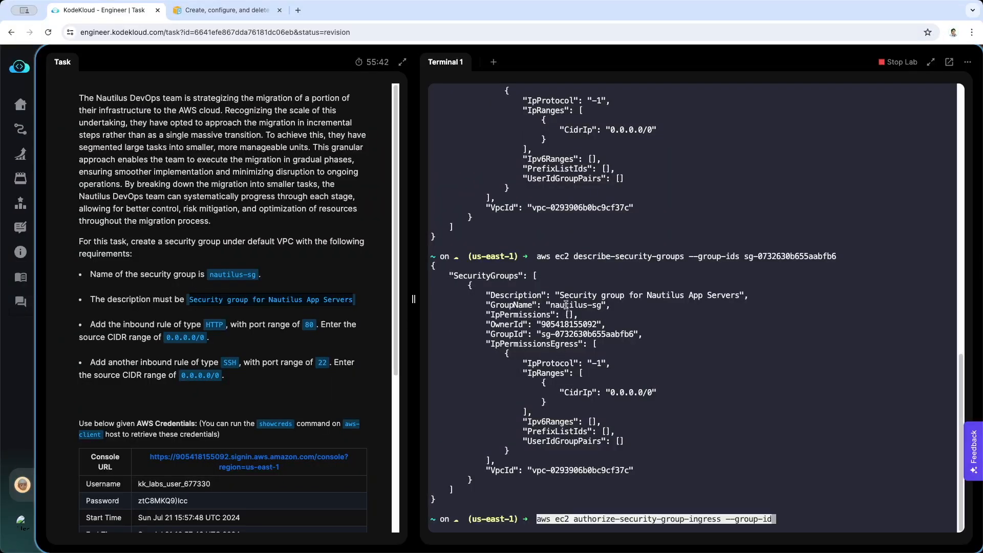
Append nautilus-sg's group ID sg-0732630b655aabfb6 and the documentation's "--protocol tcp" option to the ingress command
double_click(568, 334)
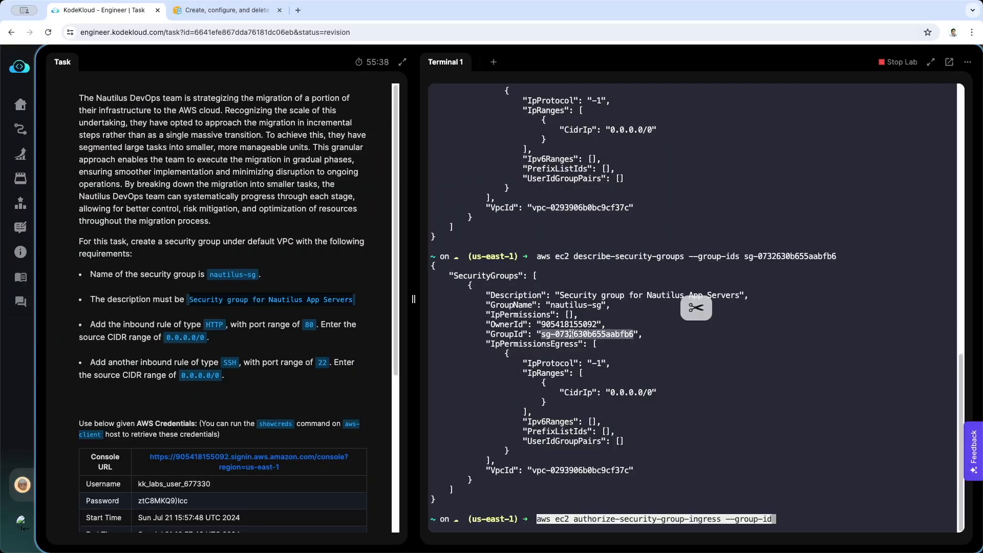
key(super+c)
key(super+v)
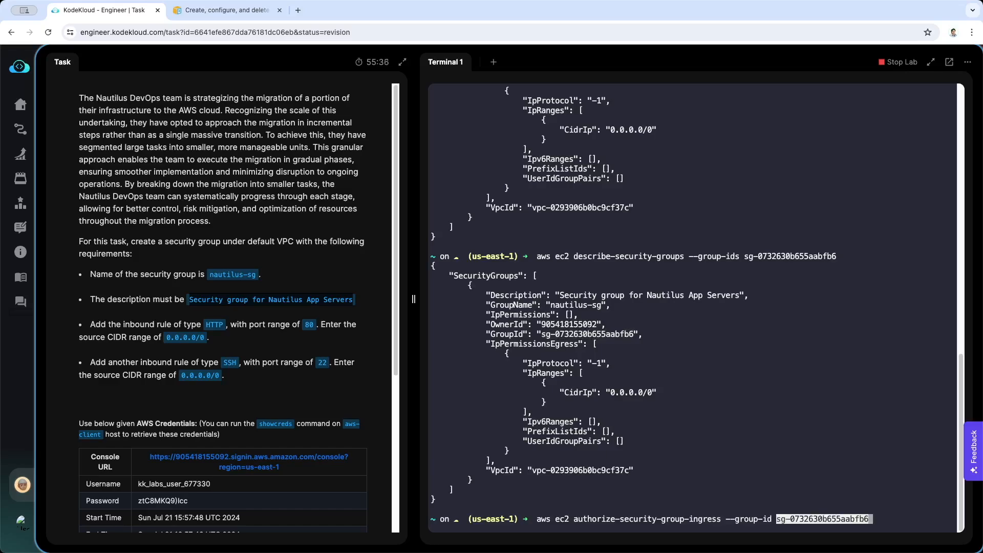
click(225, 11)
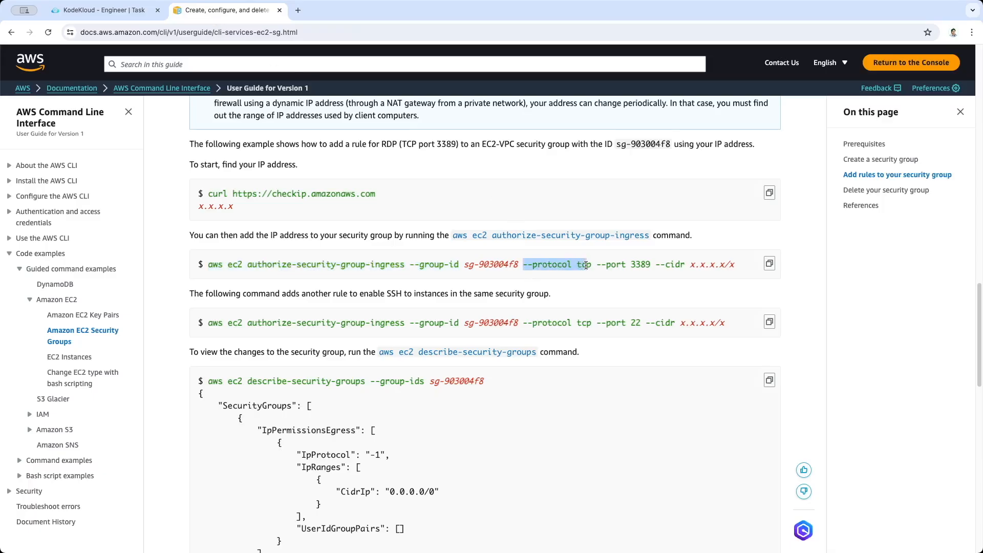
click(103, 10)
key(ctrl+v)
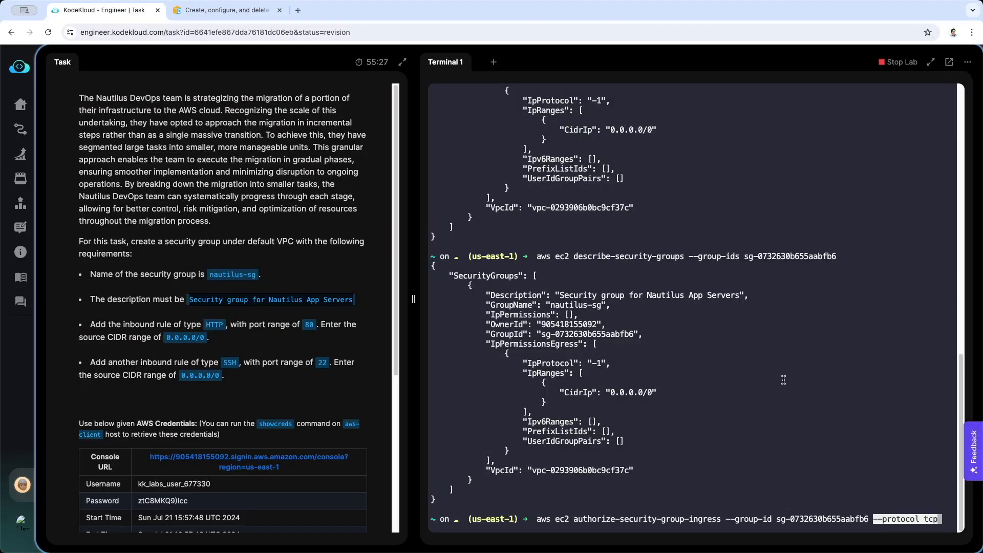
Append the --port option from the documentation to the ingress command, with the task's HTTP port 80 as its value
key(ctrl+Tab)
drag(596, 264, 626, 265)
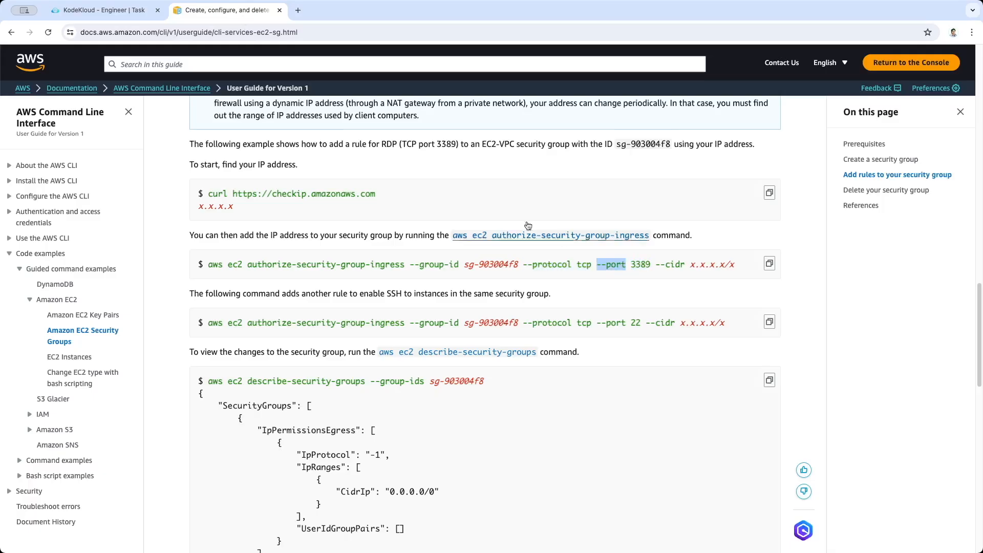
click(105, 12)
key(ctrl+v)
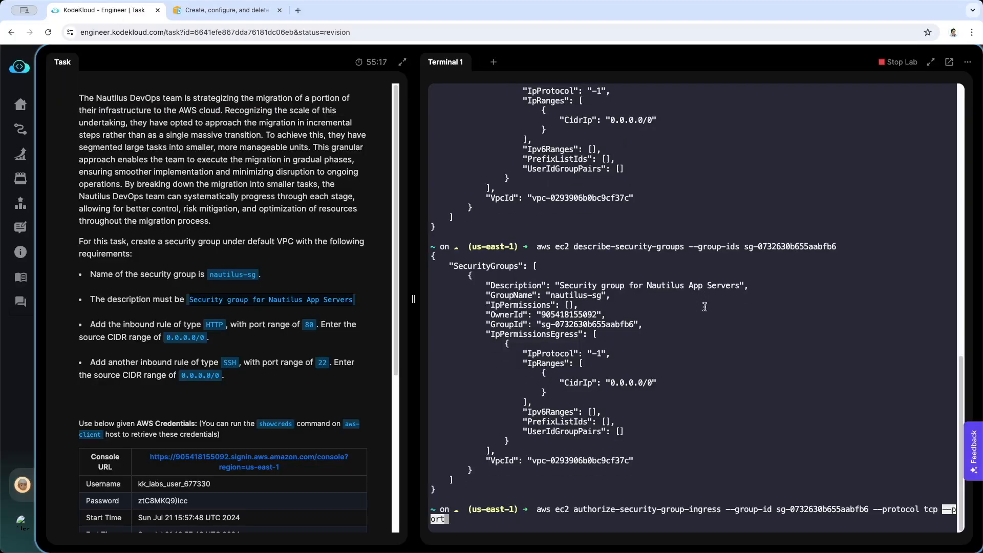
double_click(309, 325)
click(605, 417)
key(ctrl+v)
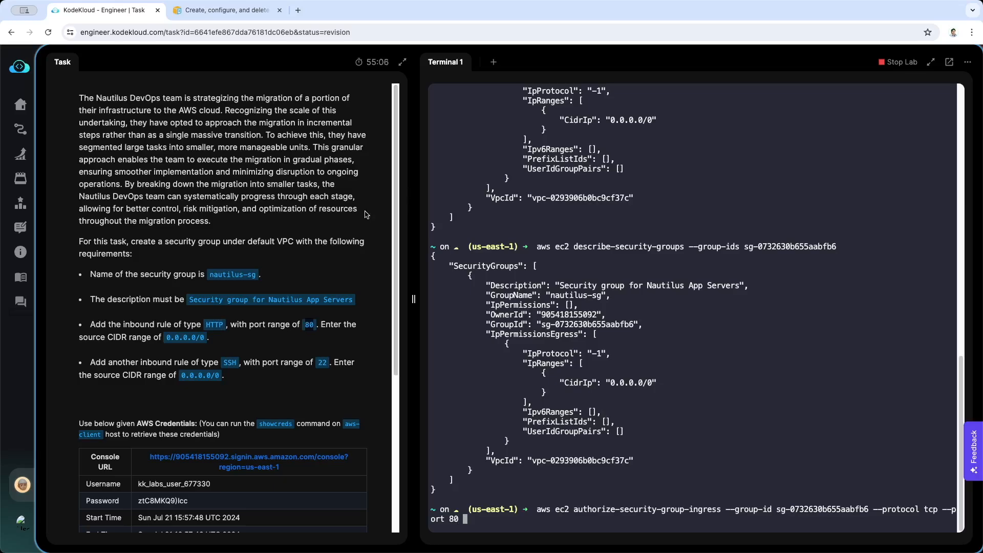
Append "--cidr 0.0.0.0/0" to the ingress command and run it to add the HTTP rule
click(225, 11)
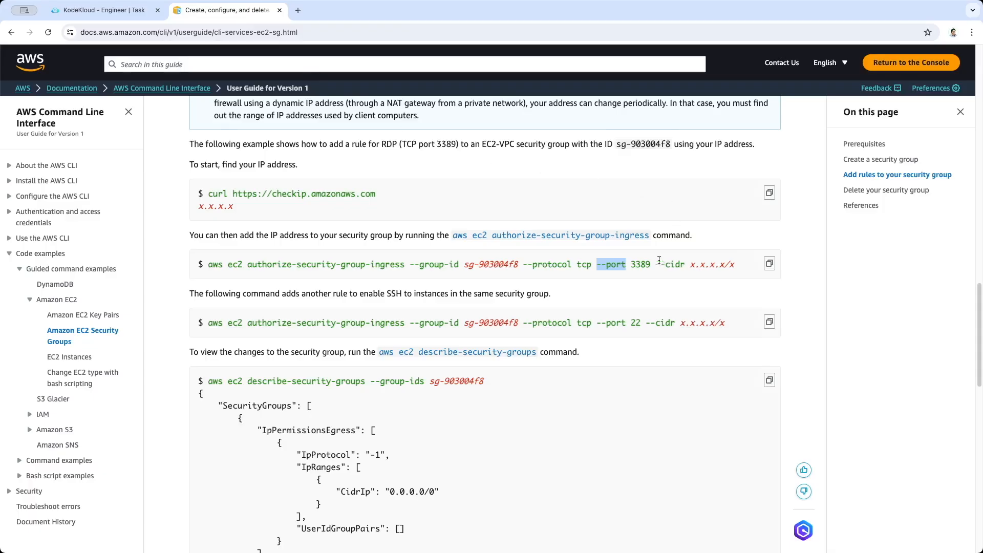
drag(656, 265, 682, 266)
key(super+c)
key(super+1)
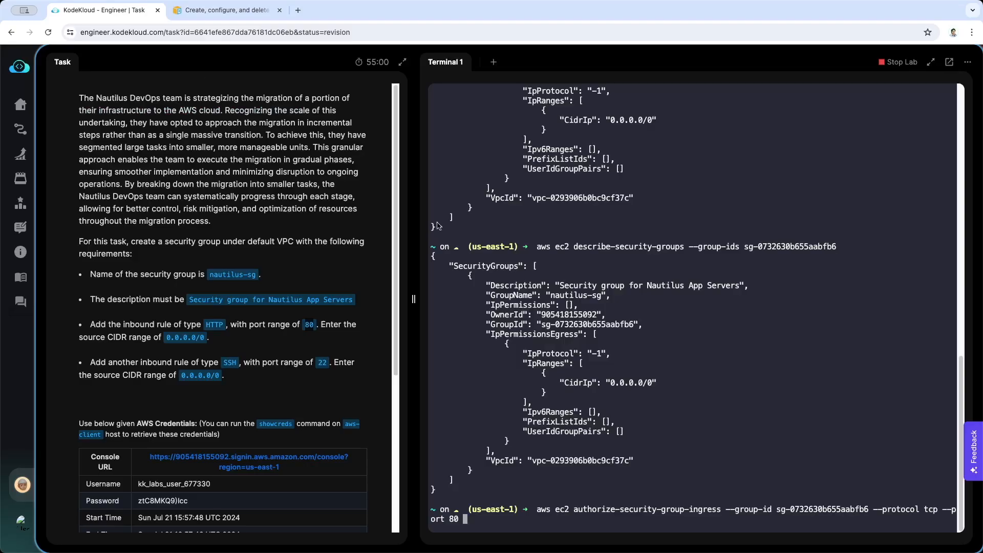
key(super+v)
drag(166, 337, 206, 337)
click(565, 452)
key(super+v)
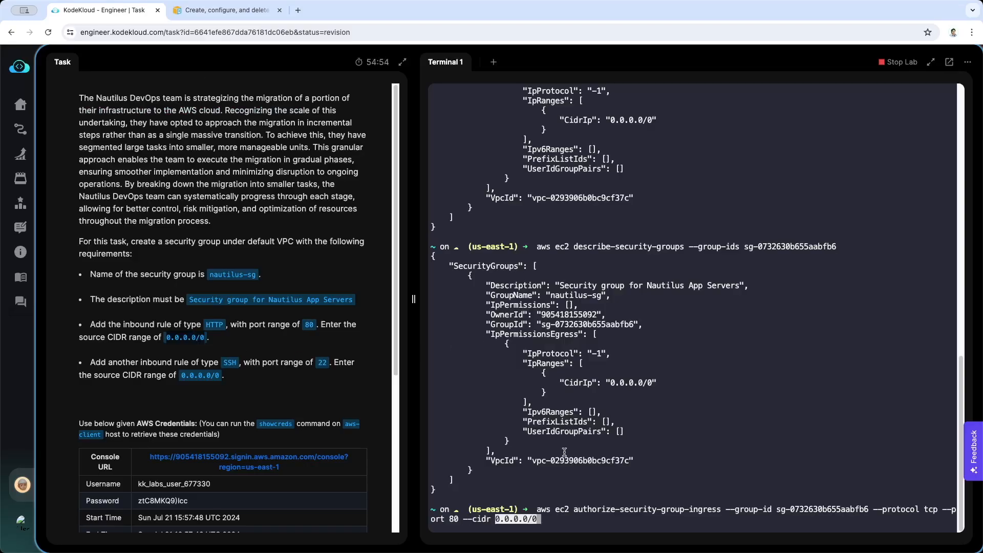
key(Return)
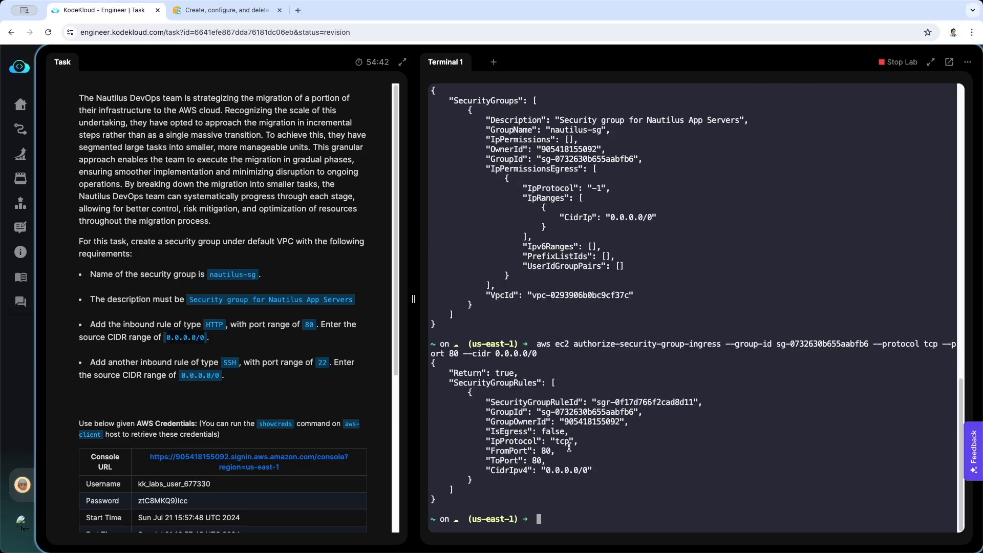
Recall the ingress command, set its port to 22 and run it to add the SSH rule from 0.0.0.0/0
key(Up)
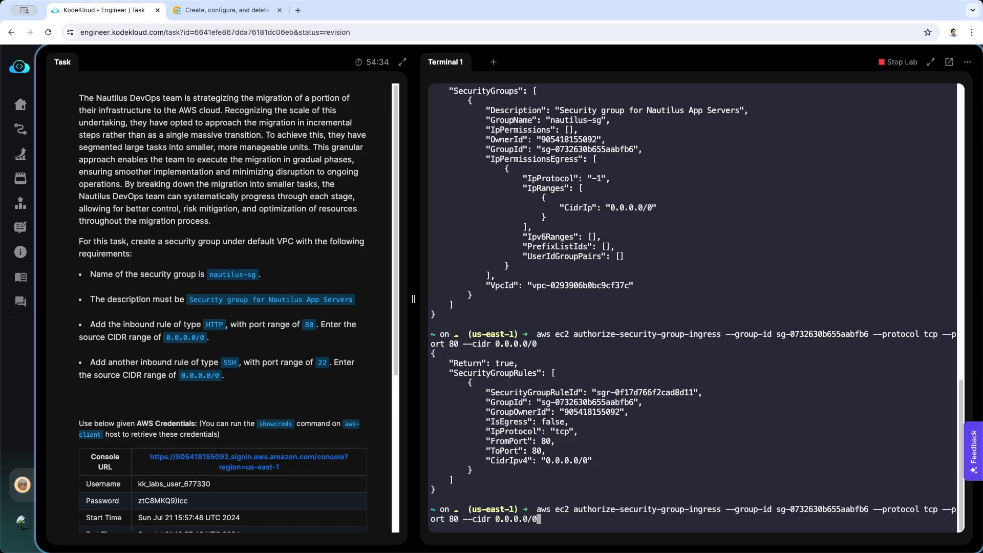
key(Left)
key(Left)
key(Left)
key(Left)
key(Left)
key(Left)
key(Left)
key(Left)
key(Left)
key(Left)
key(Left)
key(Left)
key(Left)
key(Left)
key(Left)
key(Left)
key(Left)
key(BackSpace)
key(BackSpace)
text(22)
click(324, 364)
click(638, 461)
key(Return)
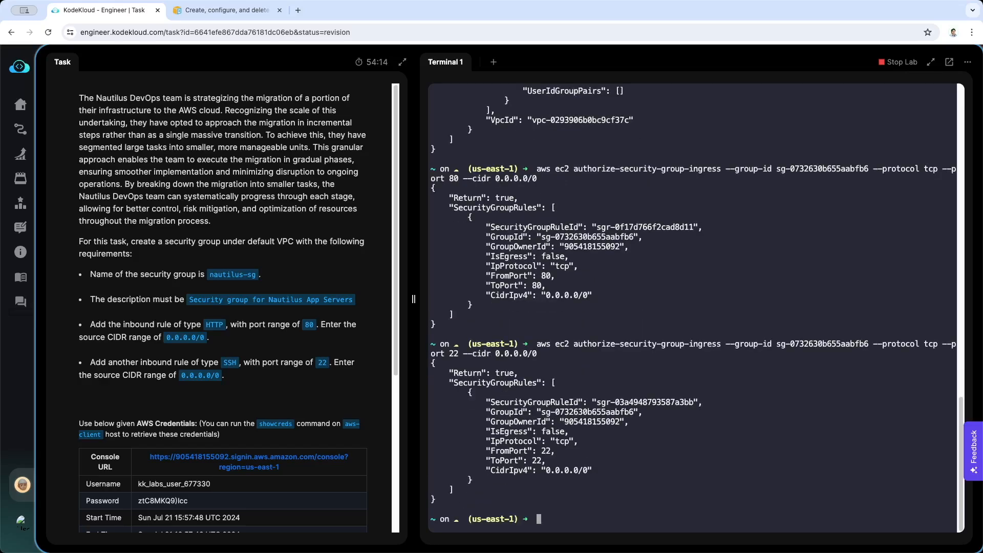
Run "aws ec2 describe-security-groups --group-ids sg-0732630b655aabfb6" again and view its inbound permissions
key(super+v)
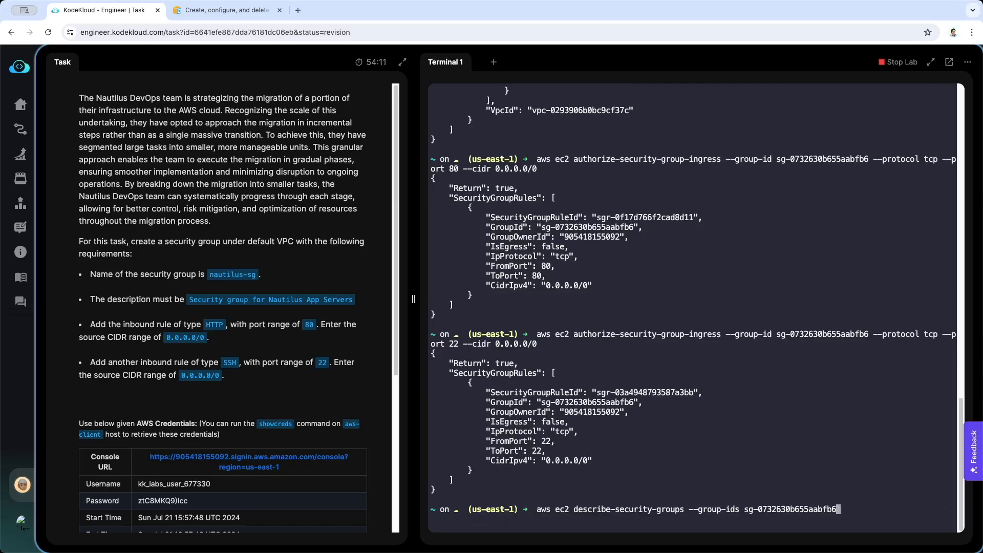
key(Return)
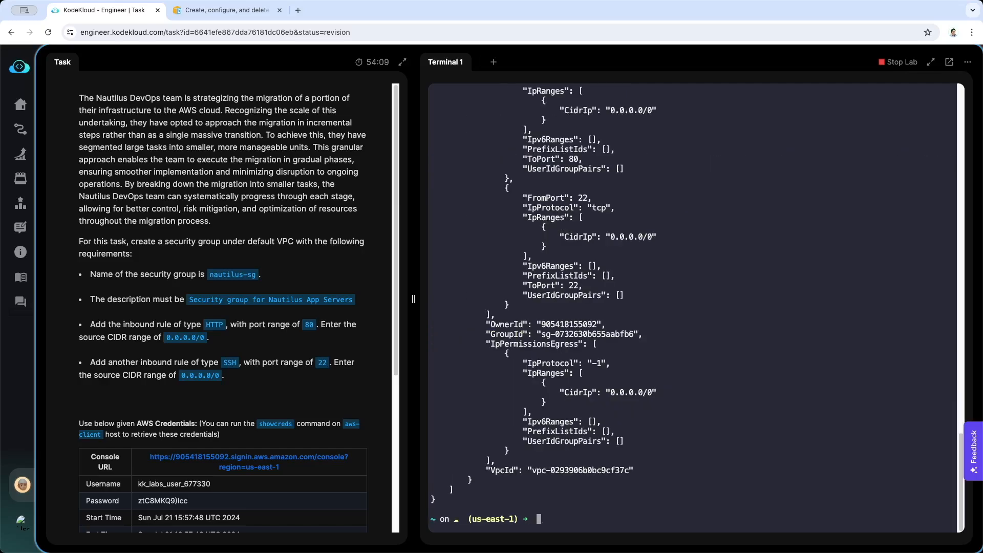
scroll(770, 376, up, 6)
scroll(773, 372, down, 2)
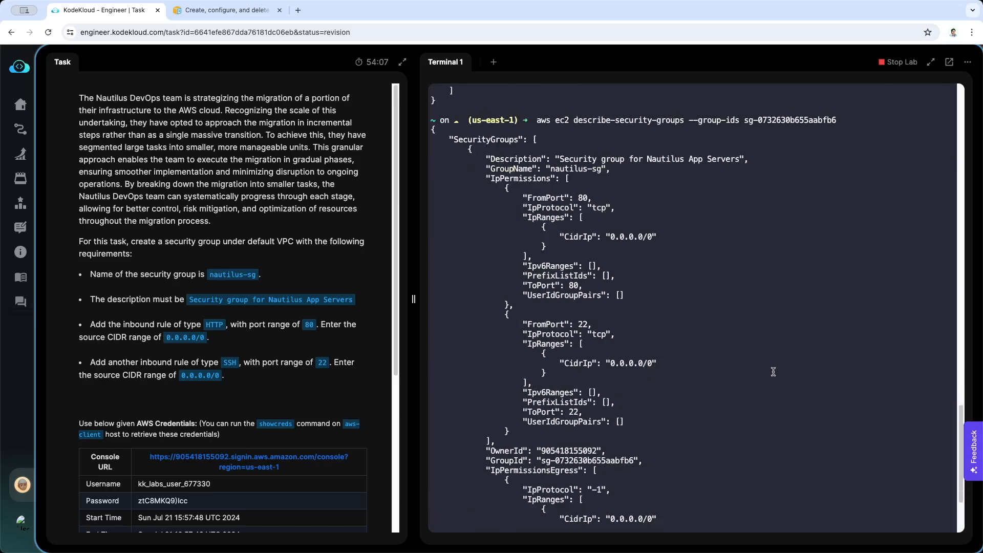
scroll(773, 372, down, 1)
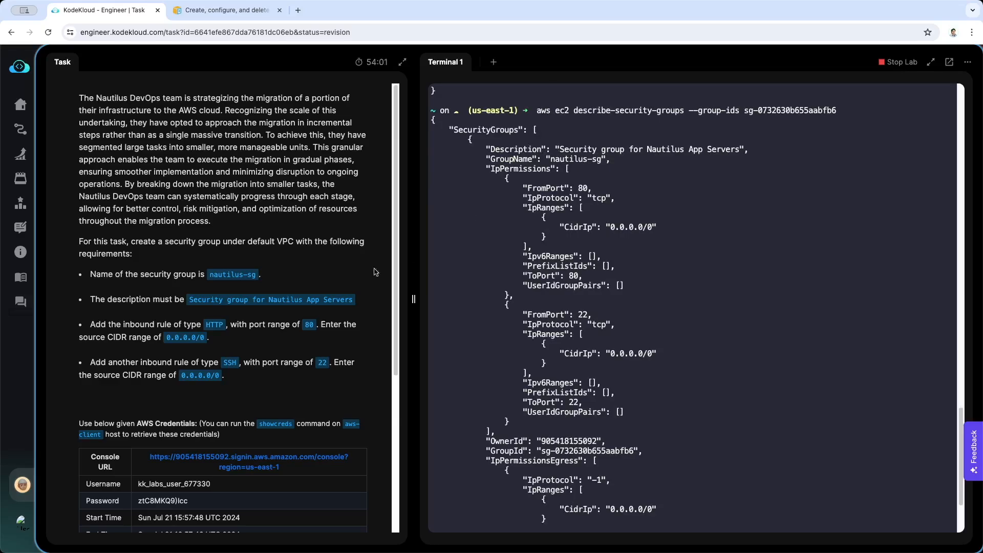
Compare the group's description, name and IpPermissions in the terminal output with the task's requirements and the earlier command outputs
drag(190, 299, 352, 300)
click(548, 163)
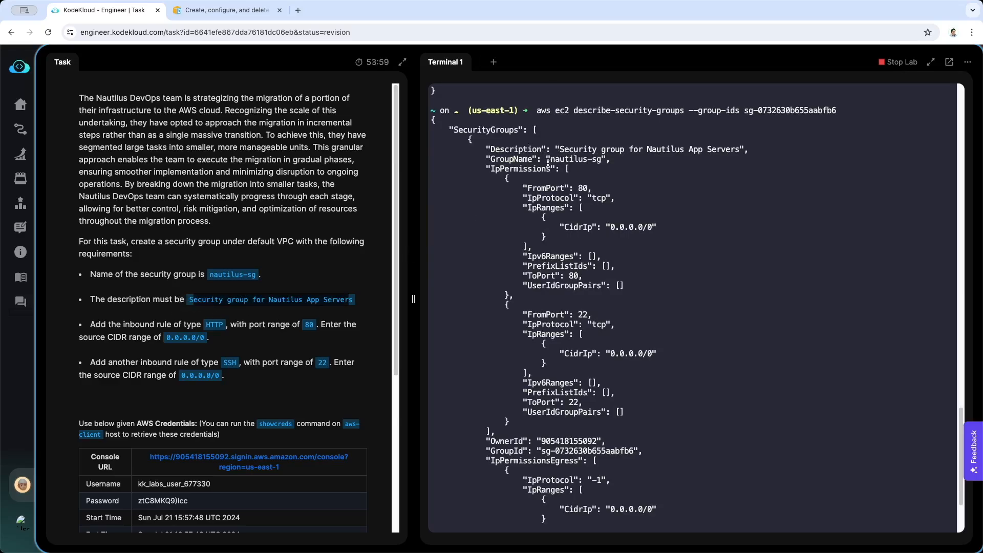
drag(210, 274, 259, 275)
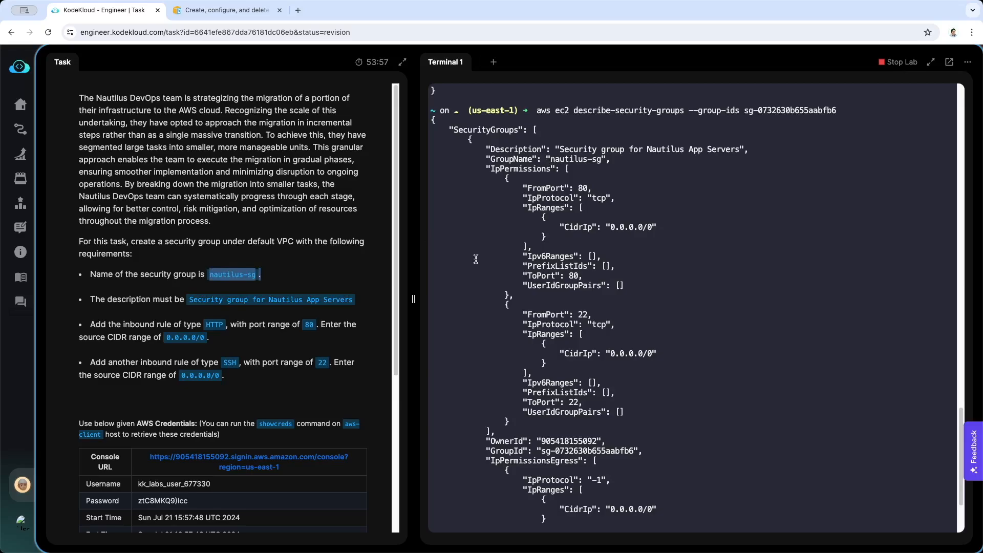
scroll(475, 259, up, 4)
drag(490, 276, 552, 277)
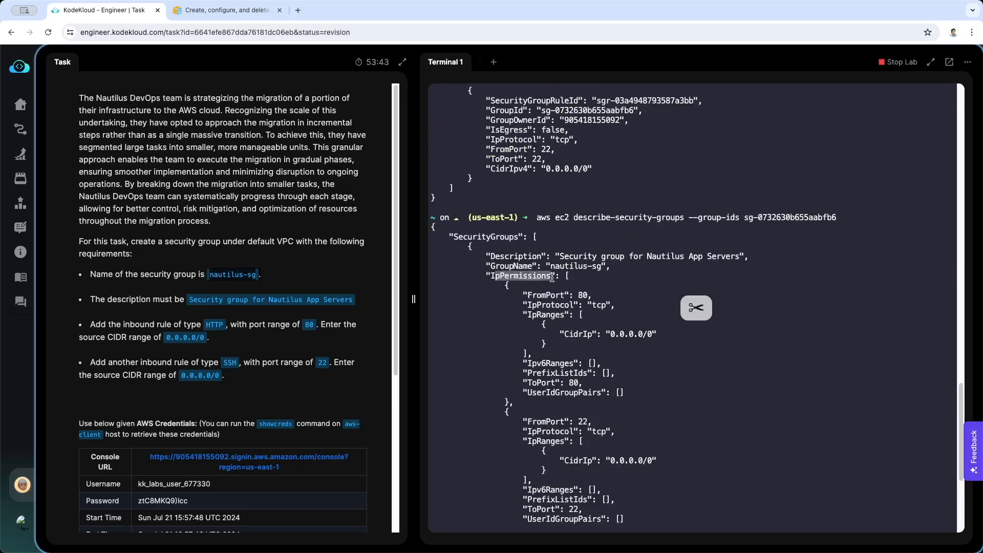
click(551, 277)
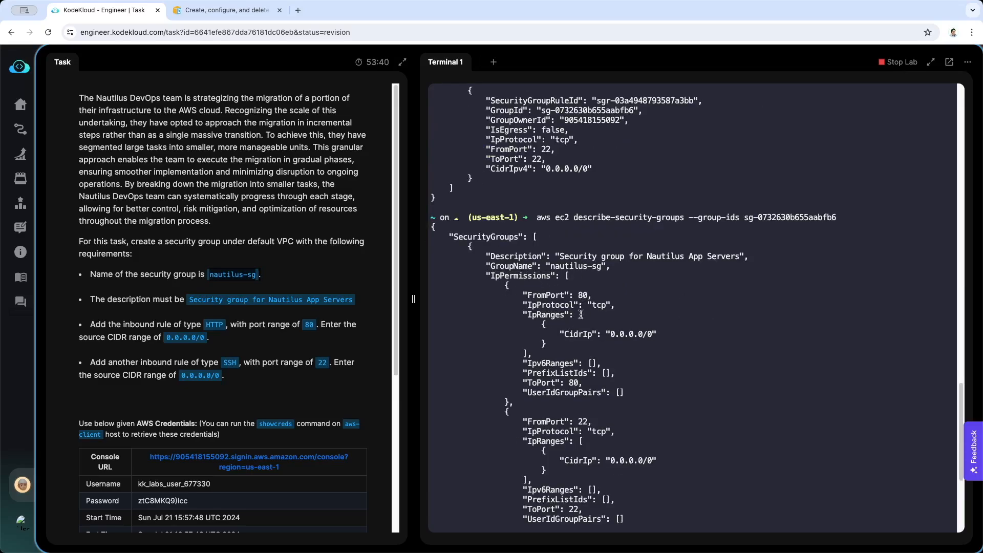
scroll(567, 329, up, 10)
scroll(581, 331, up, 2)
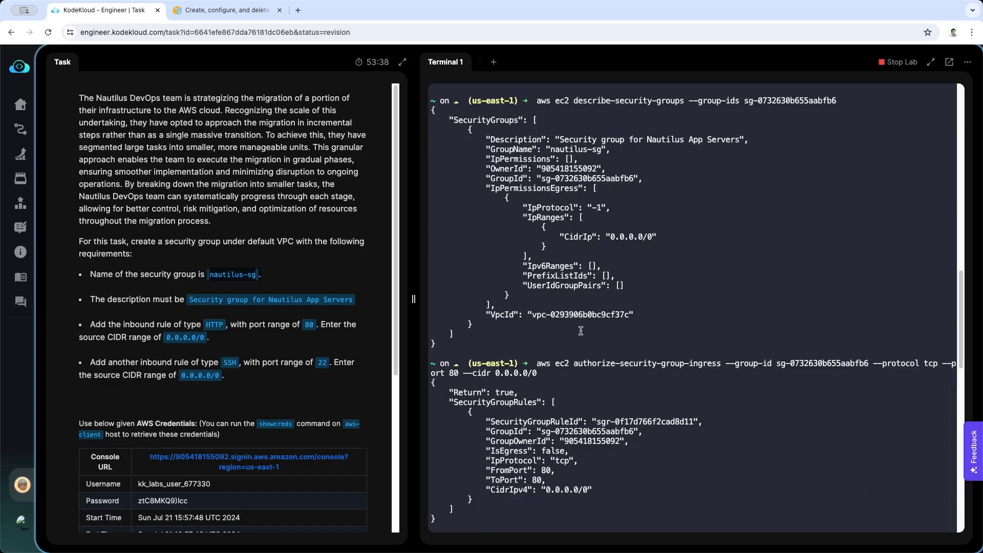
scroll(574, 204, down, 15)
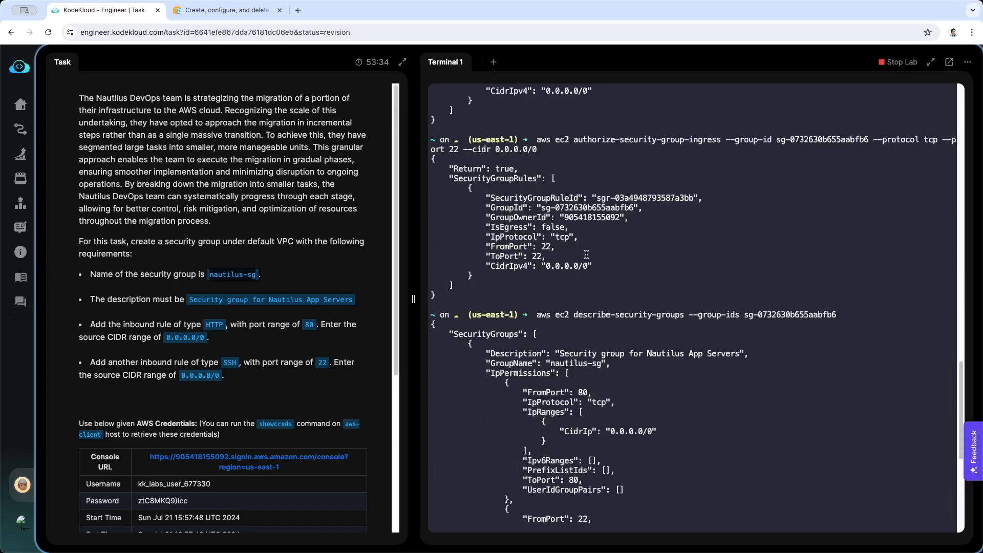
scroll(587, 254, up, 1)
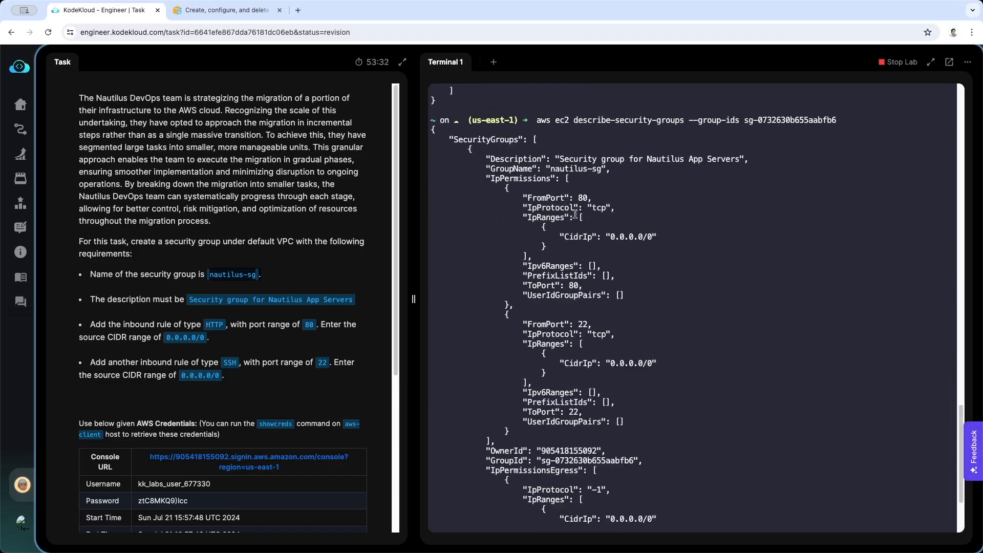
Check the CIDR ranges and ports of both inbound rules in the terminal output against the task's HTTP and SSH requirements
scroll(609, 186, down, 2)
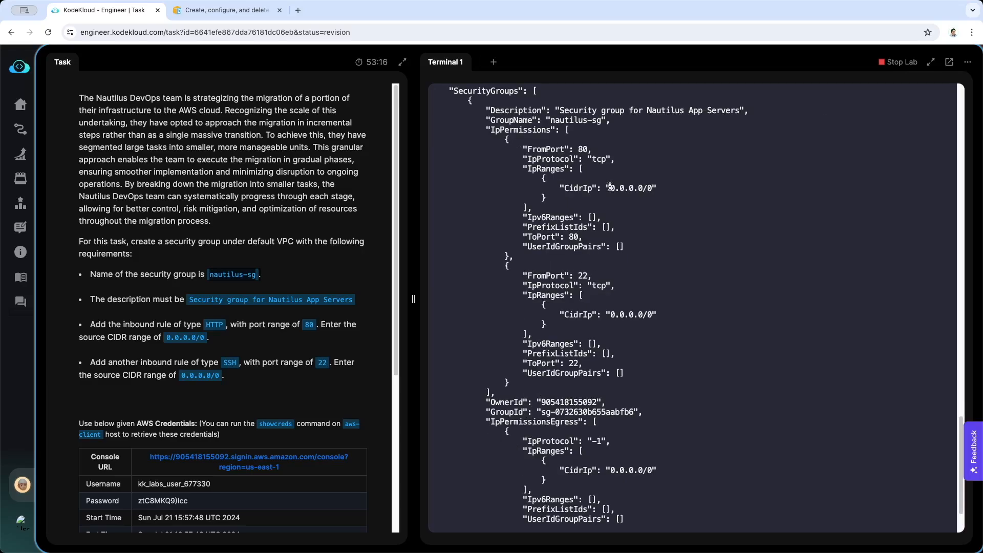
drag(610, 188, 654, 189)
scroll(556, 207, down, 1)
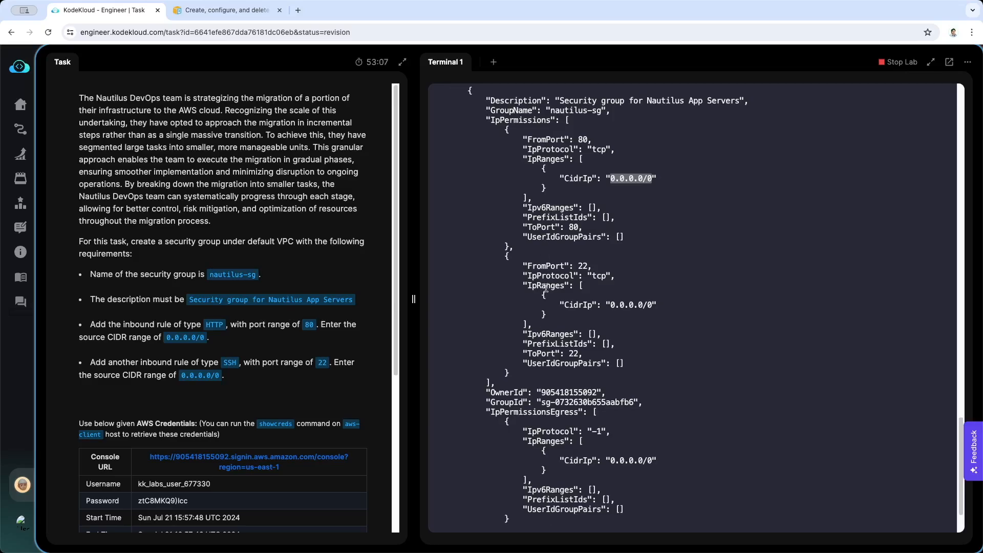
drag(527, 266, 588, 266)
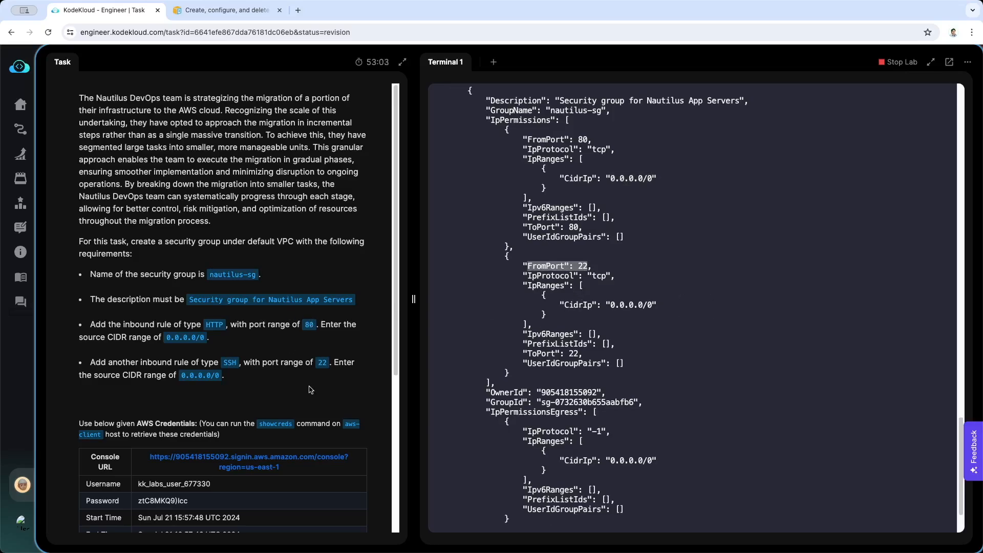
click(618, 304)
scroll(619, 303, down, 5)
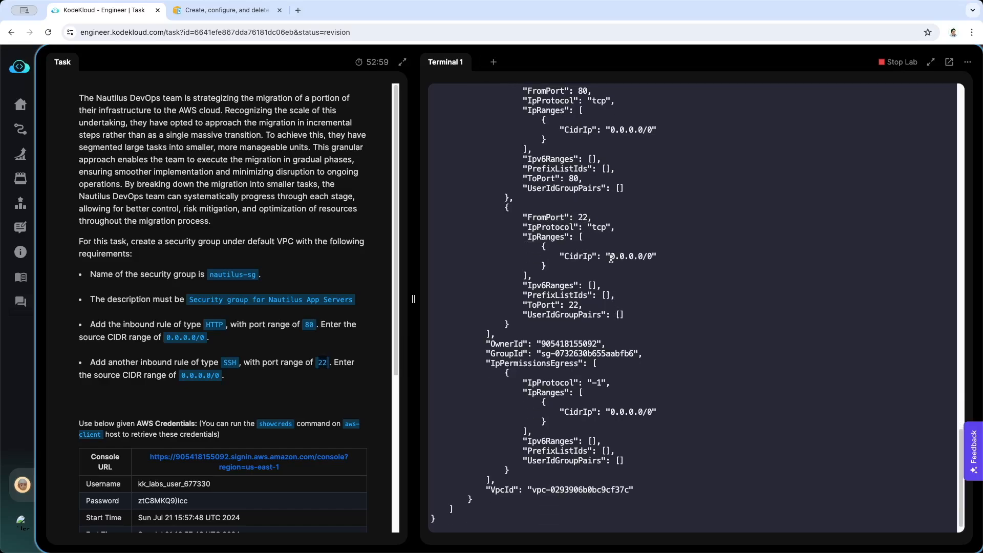
drag(611, 258, 652, 257)
click(588, 339)
scroll(588, 339, down, 2)
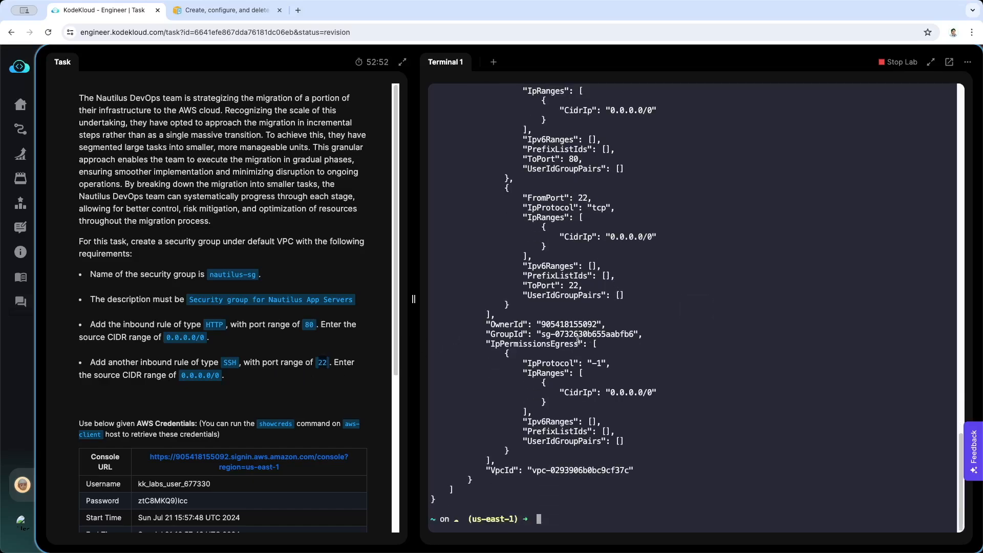
scroll(368, 442, down, 5)
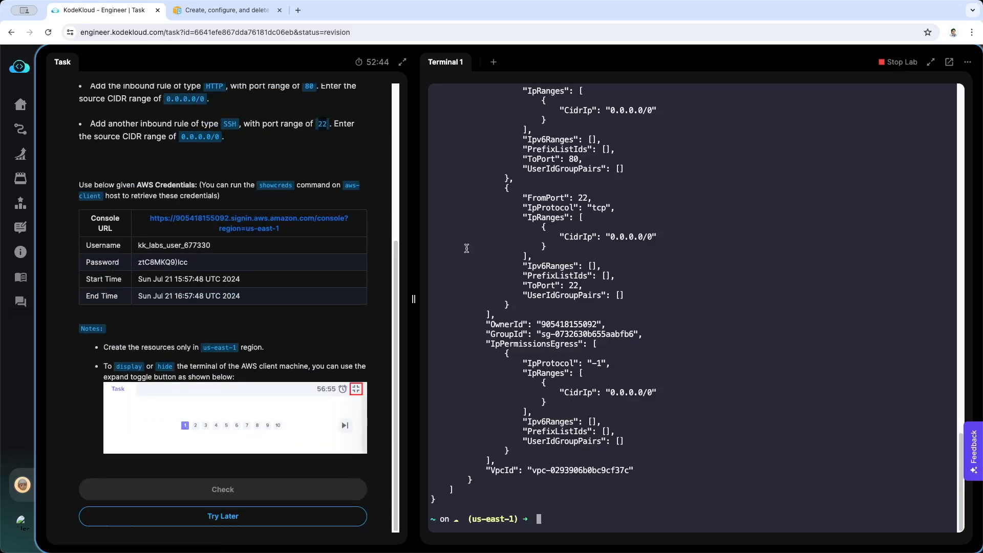
Open the AWS console sign-in page from the task's Console URL and fill in the lab username copied from the credentials table
click(272, 226)
click(110, 10)
double_click(160, 246)
key(super+c)
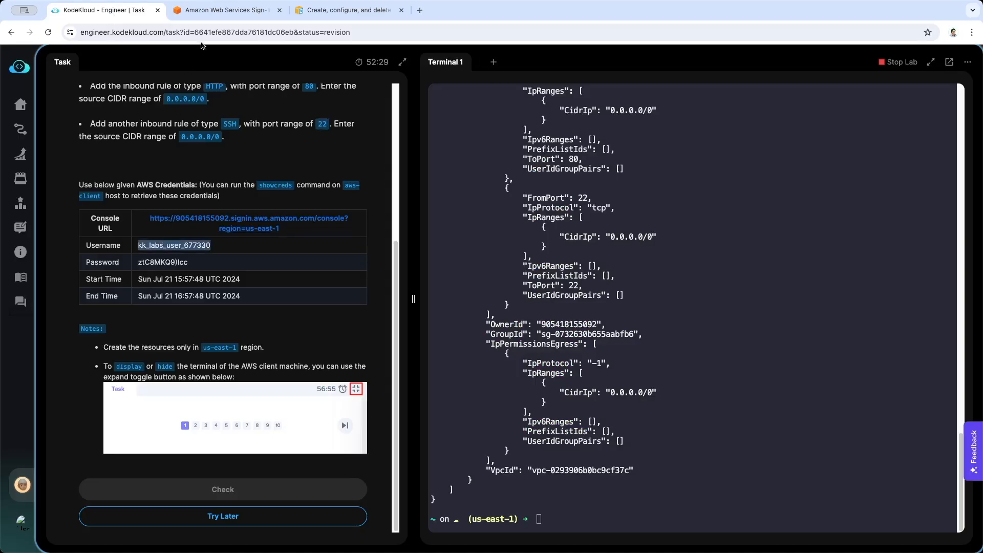
click(312, 11)
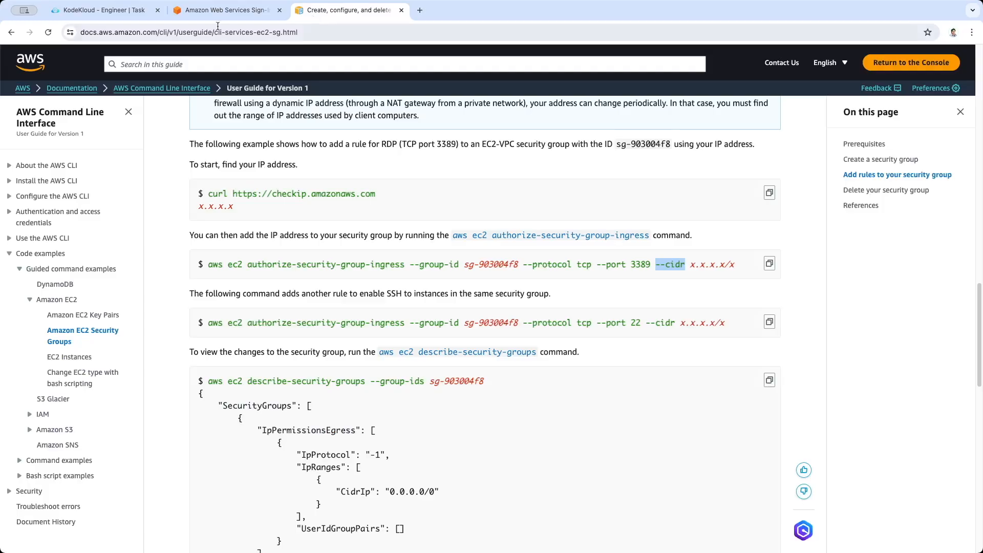
click(226, 12)
right_click(273, 260)
click(287, 361)
Copy the lab password from the task's credentials table, paste it into the sign-in form's password field and sign in
click(102, 11)
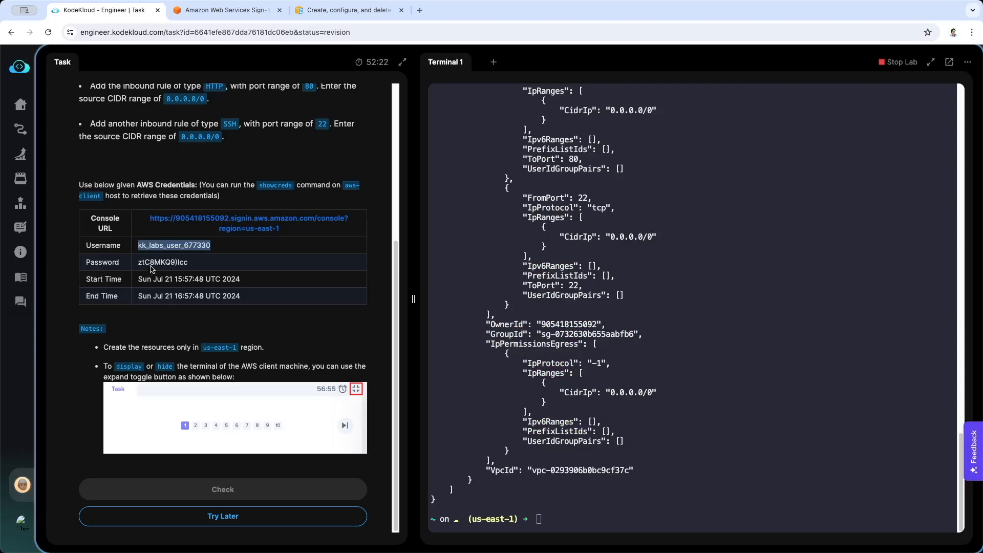
drag(137, 263, 188, 262)
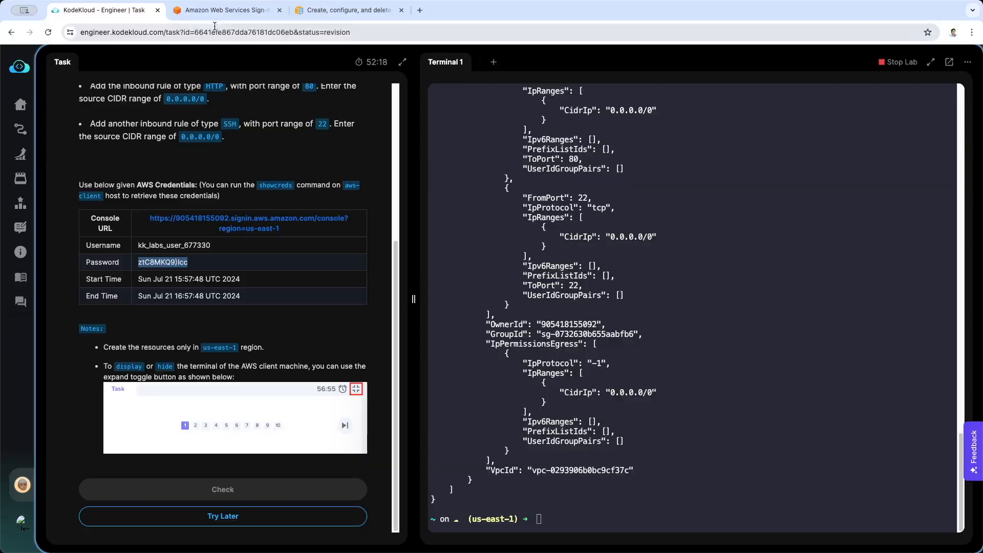
click(225, 10)
right_click(262, 295)
click(286, 394)
click(330, 346)
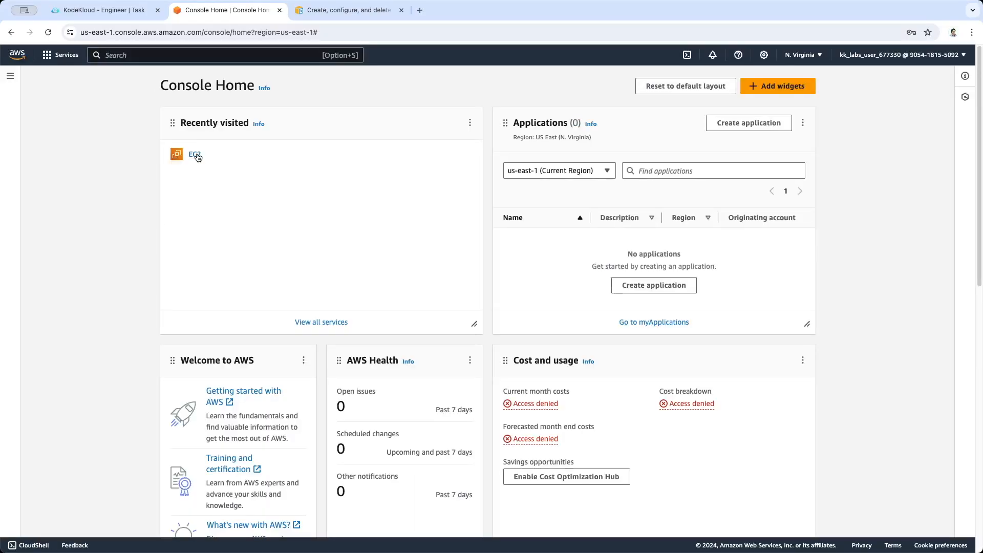
Go to the EC2 security groups list and open the details page of nautilus-sg
click(195, 155)
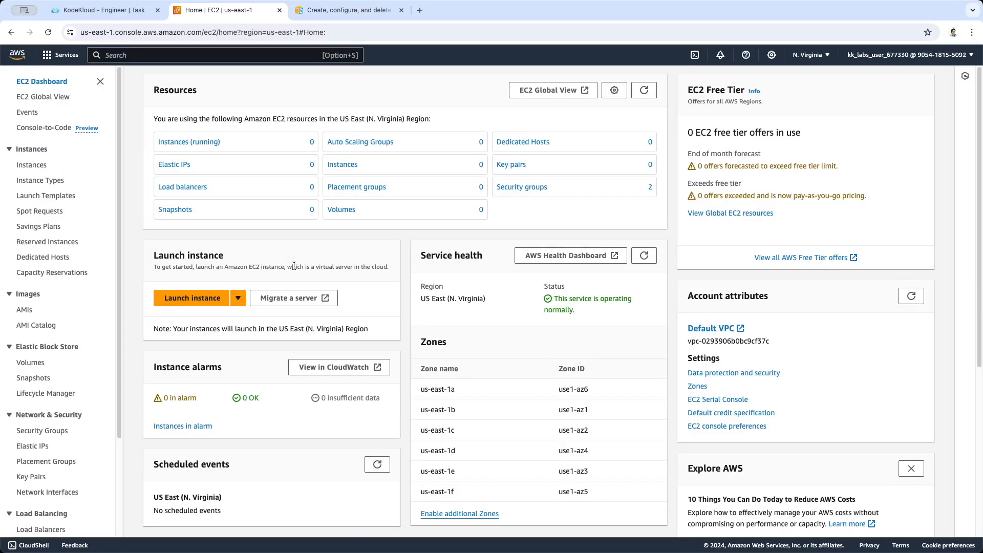
scroll(73, 377, down, 4)
click(45, 309)
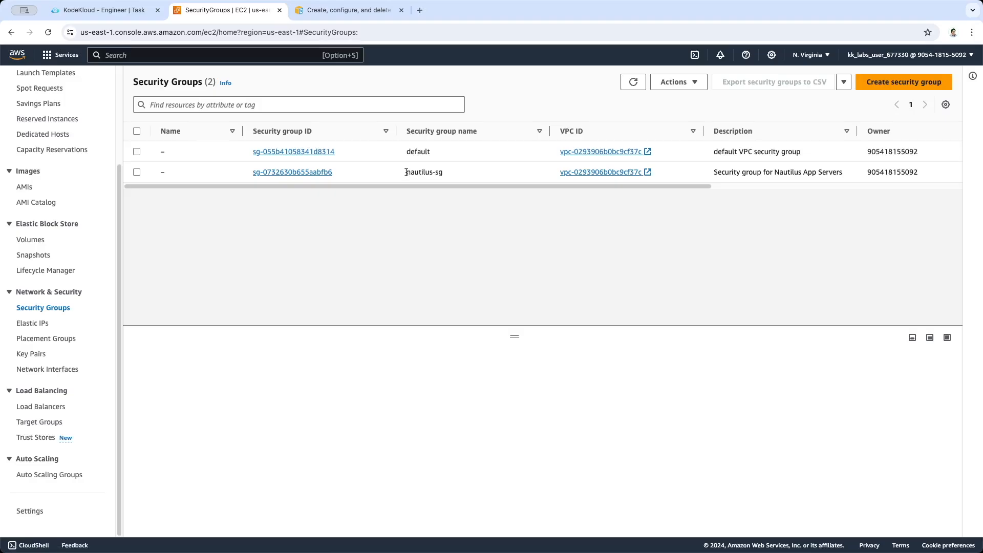
drag(406, 172, 443, 173)
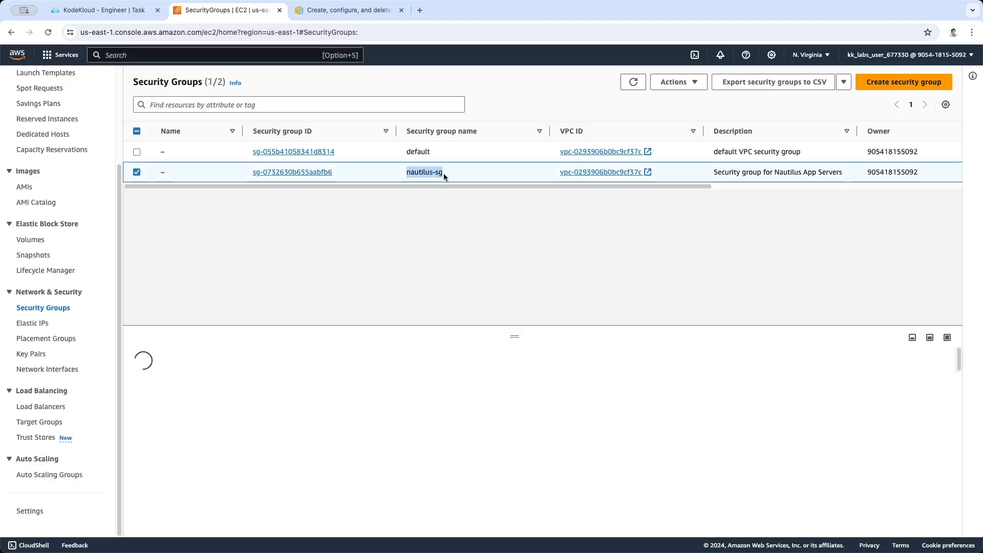
click(310, 174)
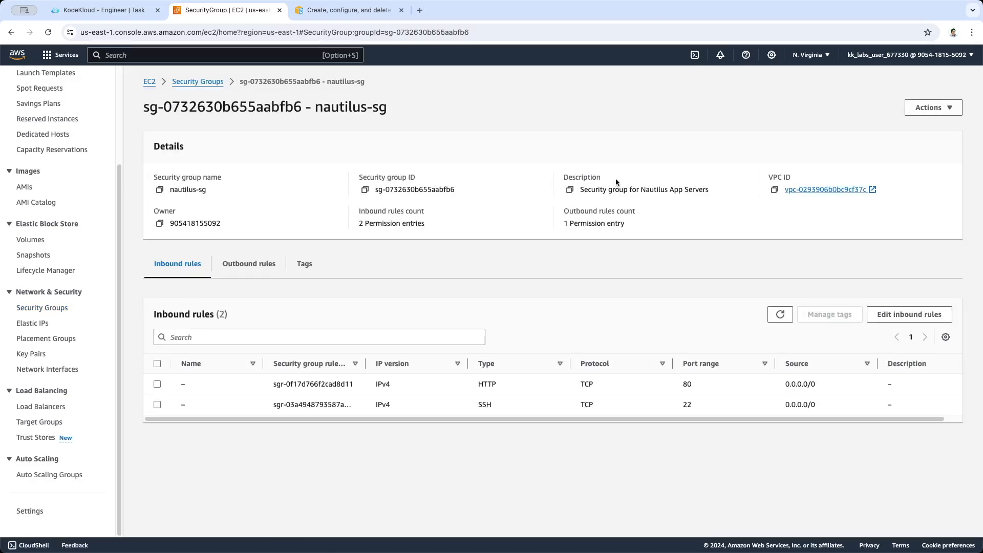
Check the security group name and description in the nautilus-sg details
drag(171, 190, 207, 192)
drag(581, 190, 708, 188)
click(702, 244)
Widen the rule ID column and examine the type and port range of the HTTP and SSH inbound rules
click(308, 385)
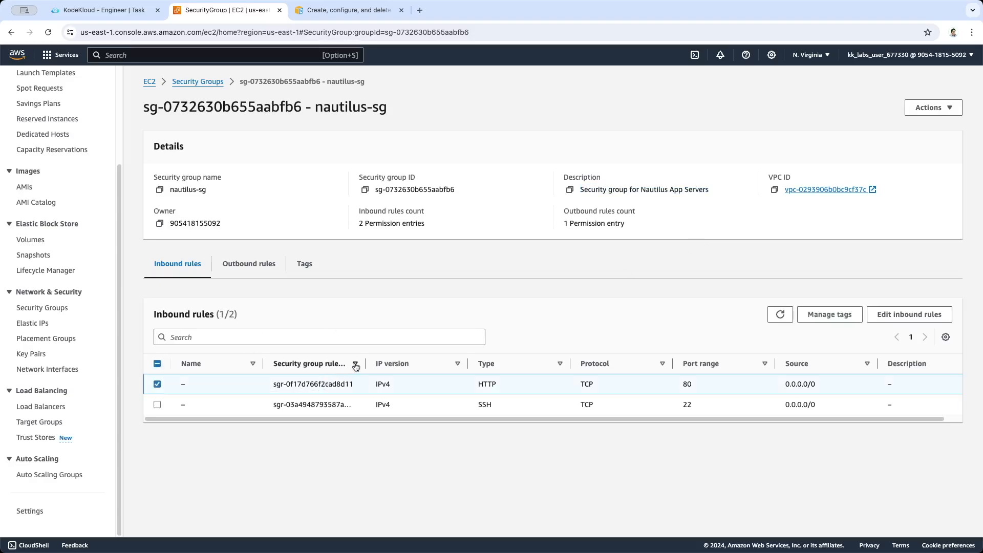
drag(365, 364, 384, 363)
drag(496, 385, 516, 387)
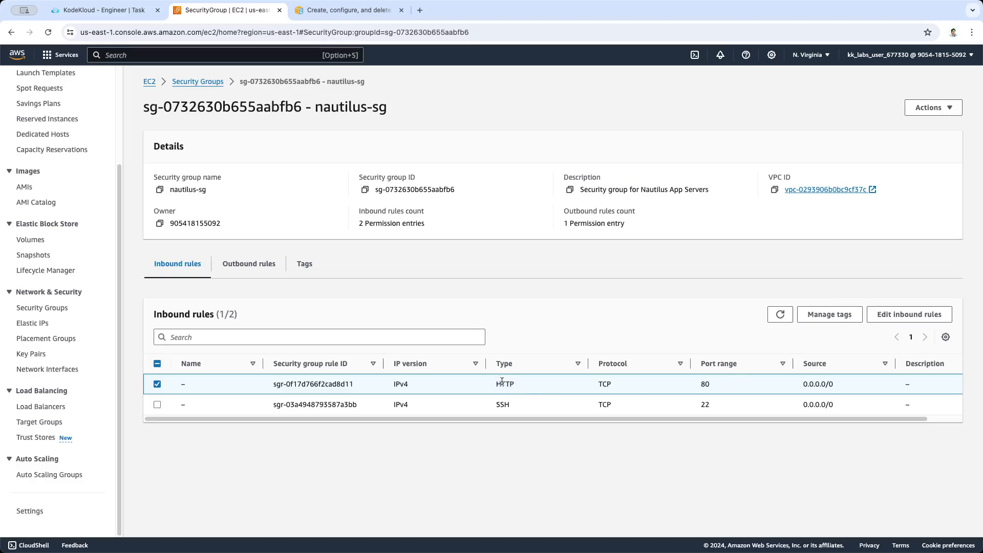
double_click(504, 384)
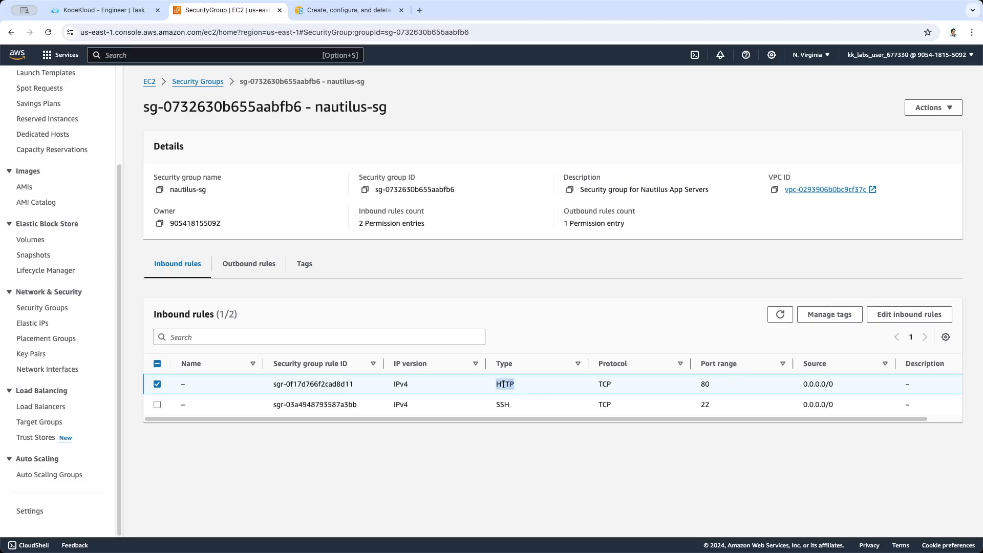
double_click(706, 384)
click(158, 404)
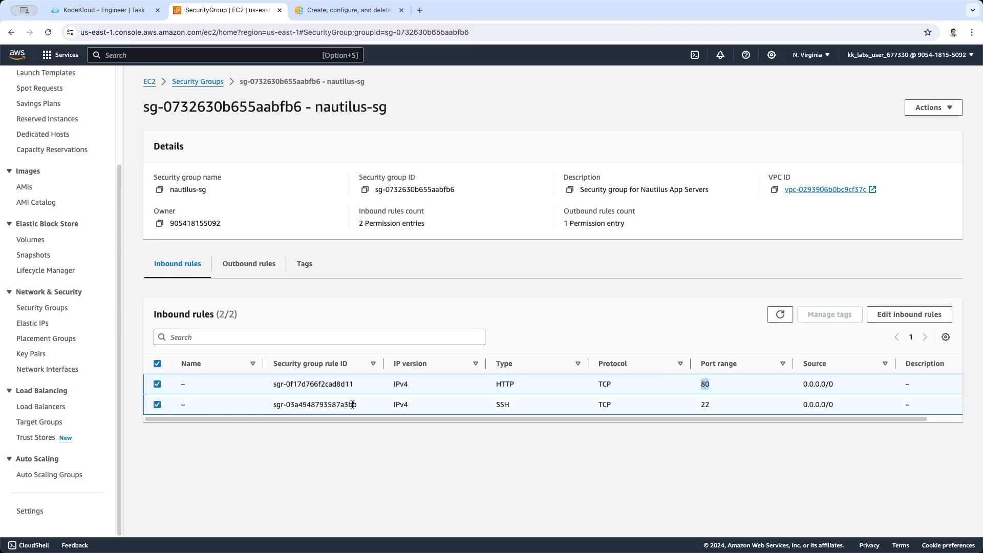
click(507, 404)
double_click(506, 405)
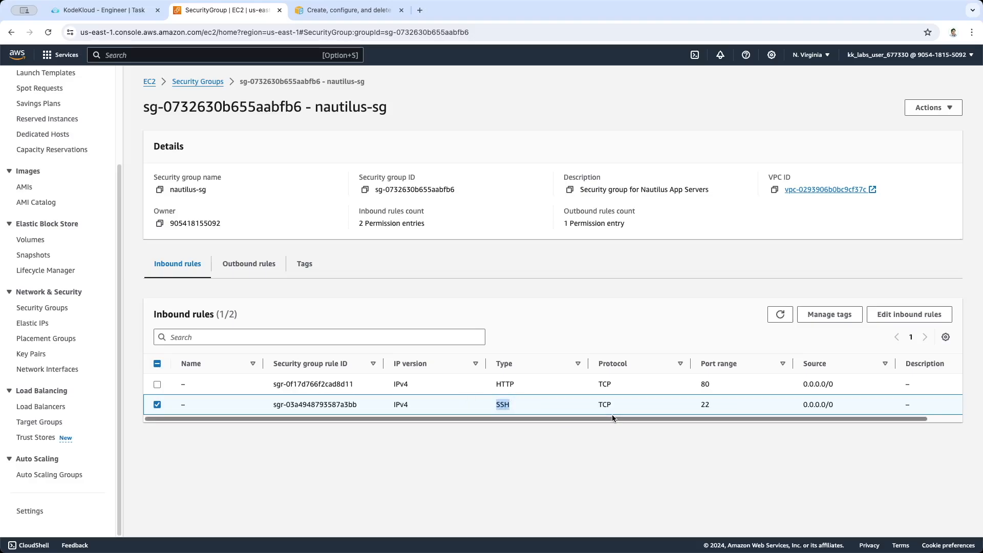
click(706, 406)
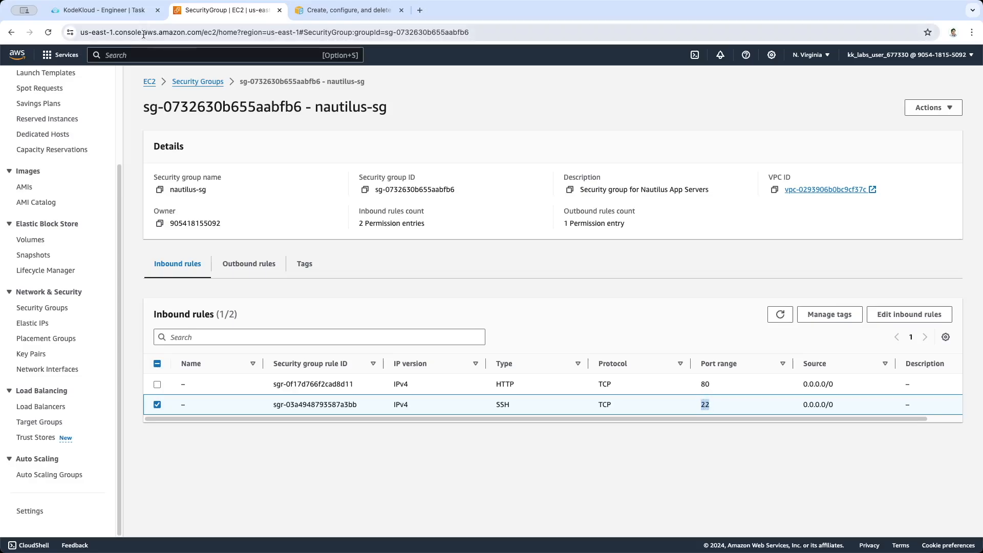
Submit the KodeKloud task for checking, confirm it as finished and return to the AWS security group page
click(135, 16)
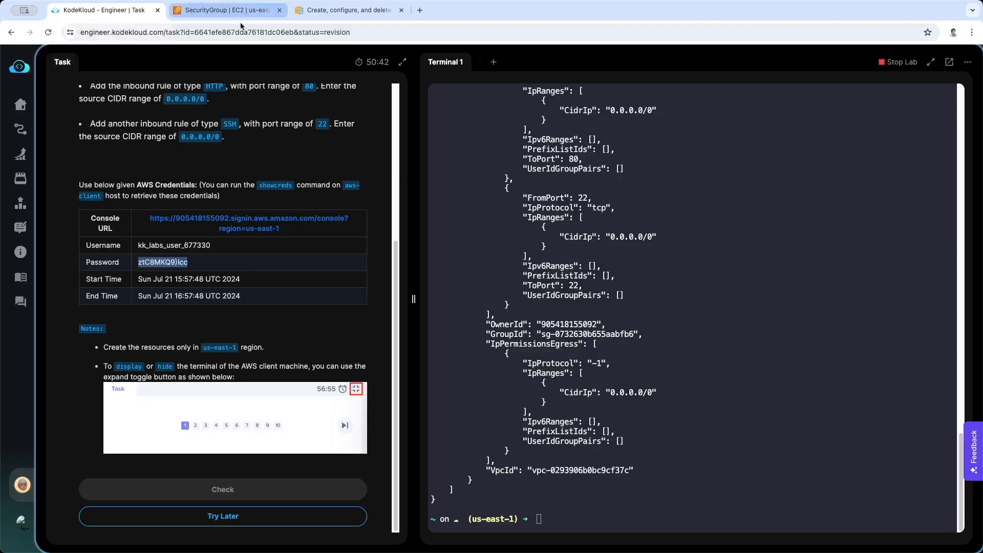
click(250, 496)
click(543, 289)
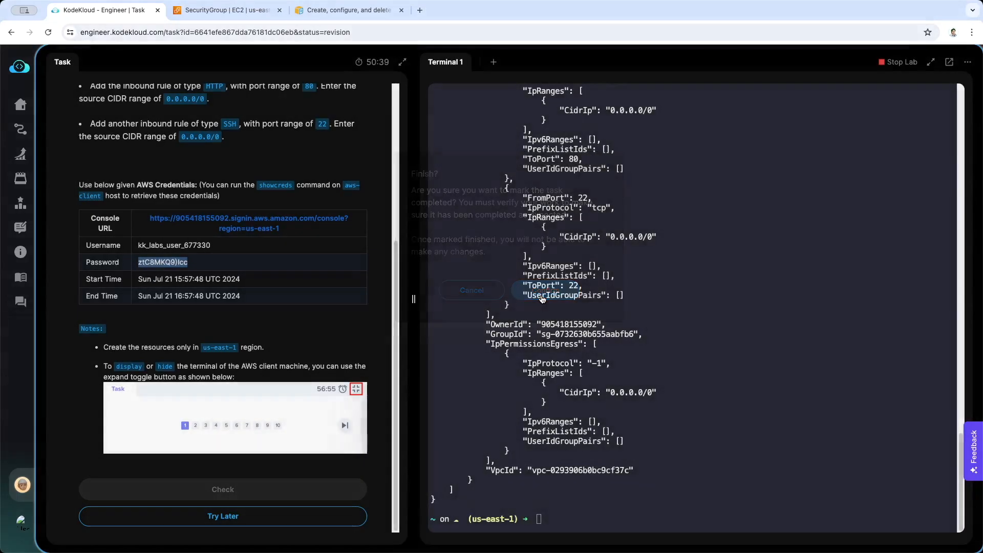
click(228, 11)
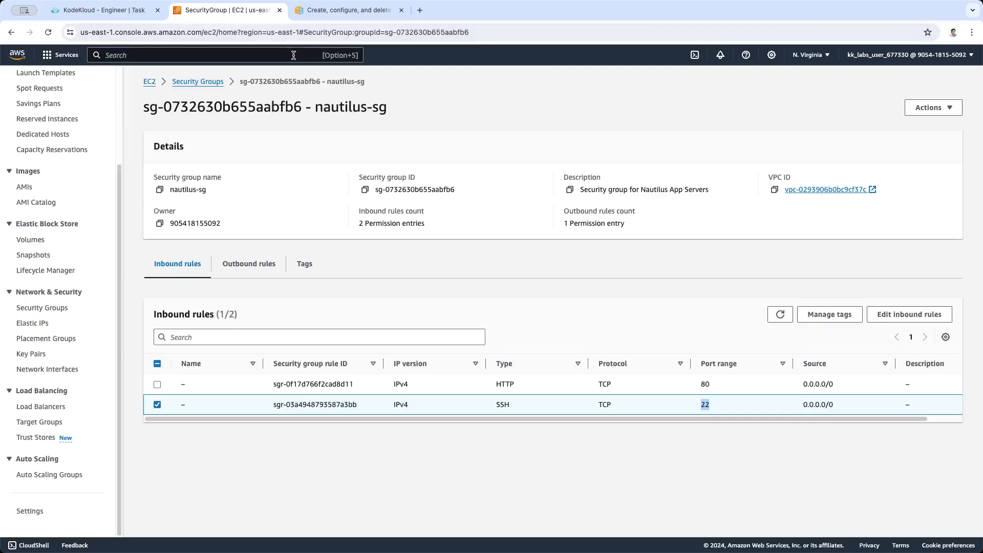